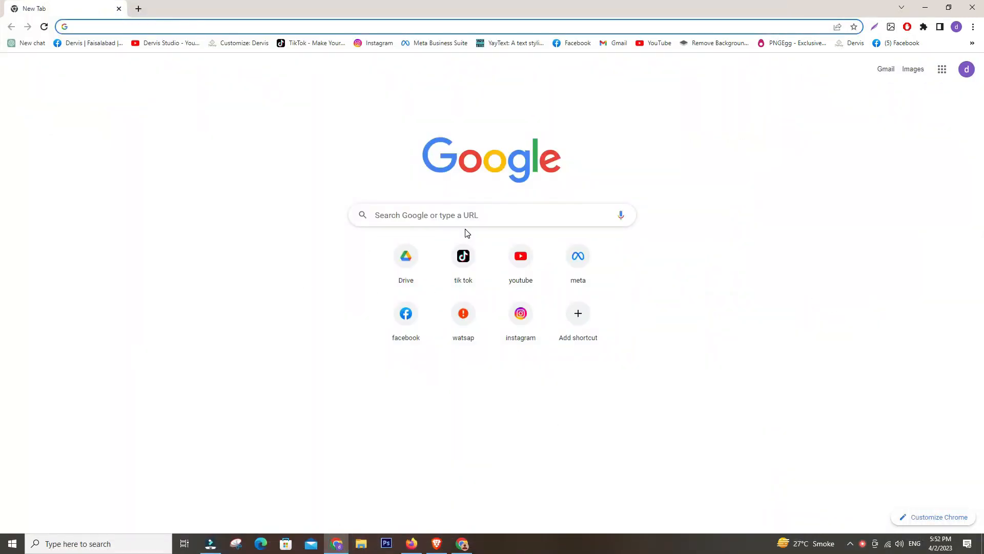
# - Open the looka.com website
pyautogui.click(465, 216)
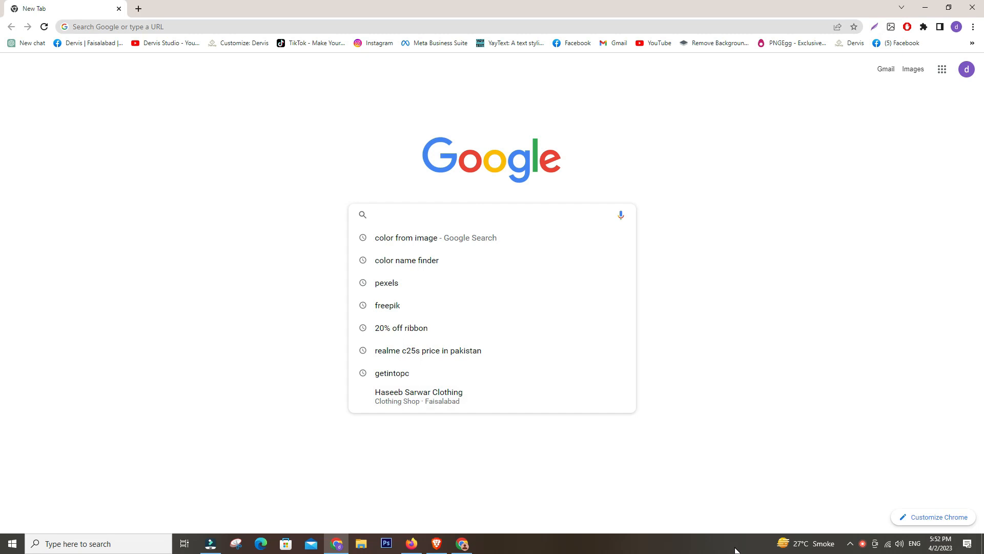
pyautogui.write('looak')
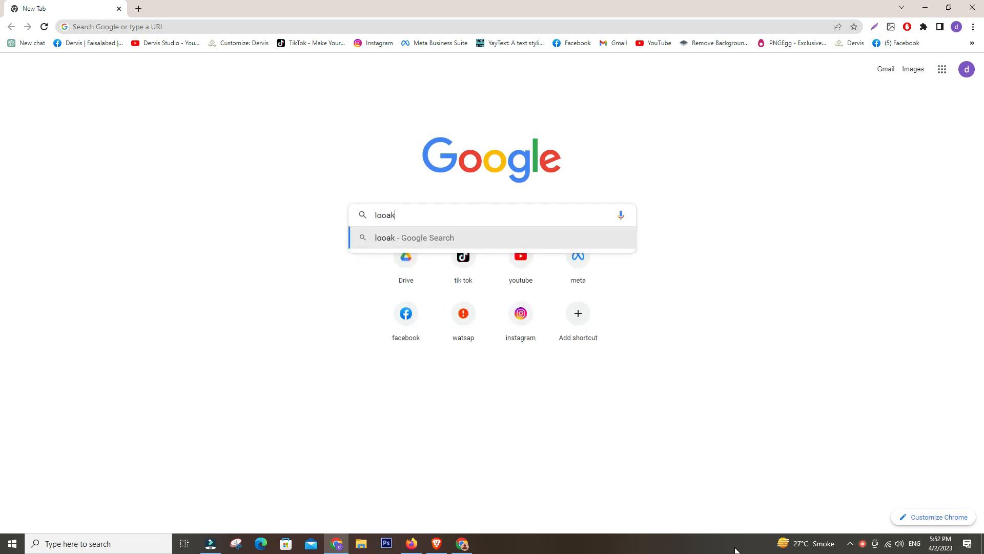
pyautogui.press('BackSpace')
pyautogui.press('BackSpace')
pyautogui.write('ka.com')
pyautogui.press('Return')
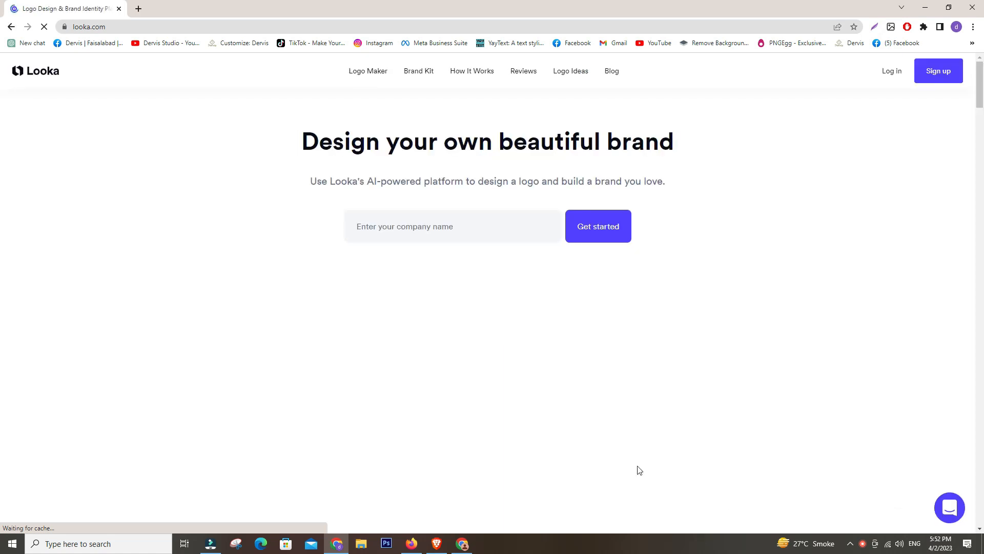
# - Enter Brand Defines as the company name and start the logo design
pyautogui.click(451, 228)
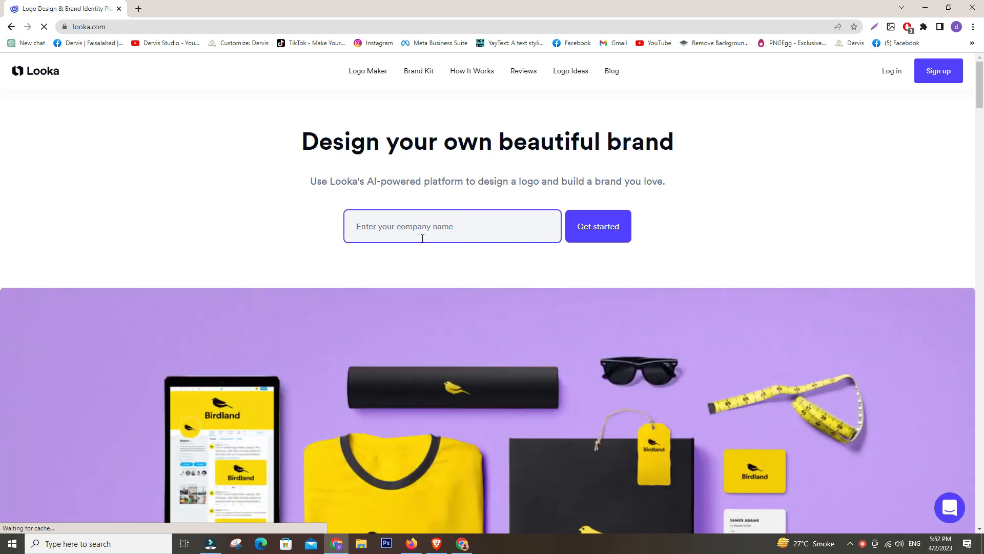
pyautogui.scroll(-10, 515, 327)
pyautogui.scroll(10, 513, 349)
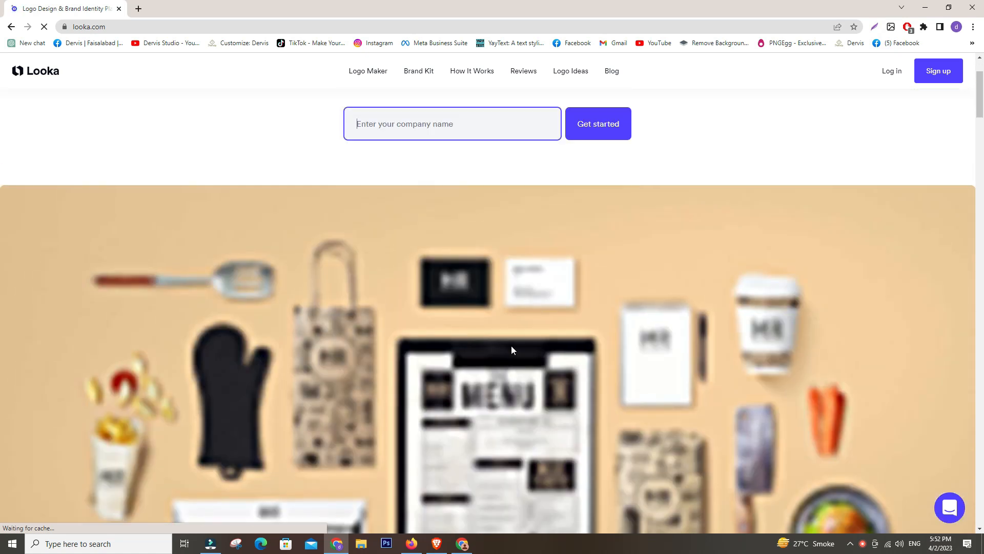
pyautogui.click(437, 227)
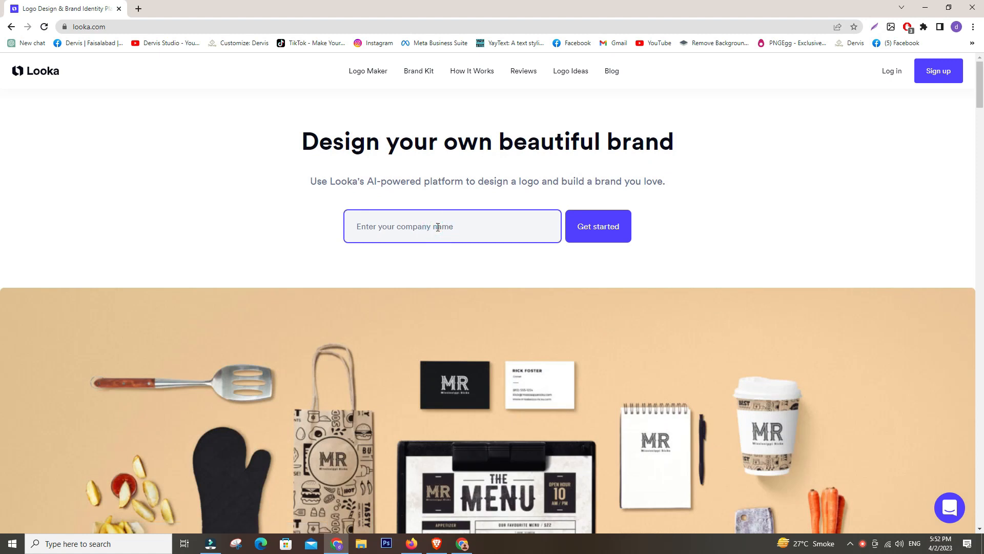
pyautogui.write('Brand ')
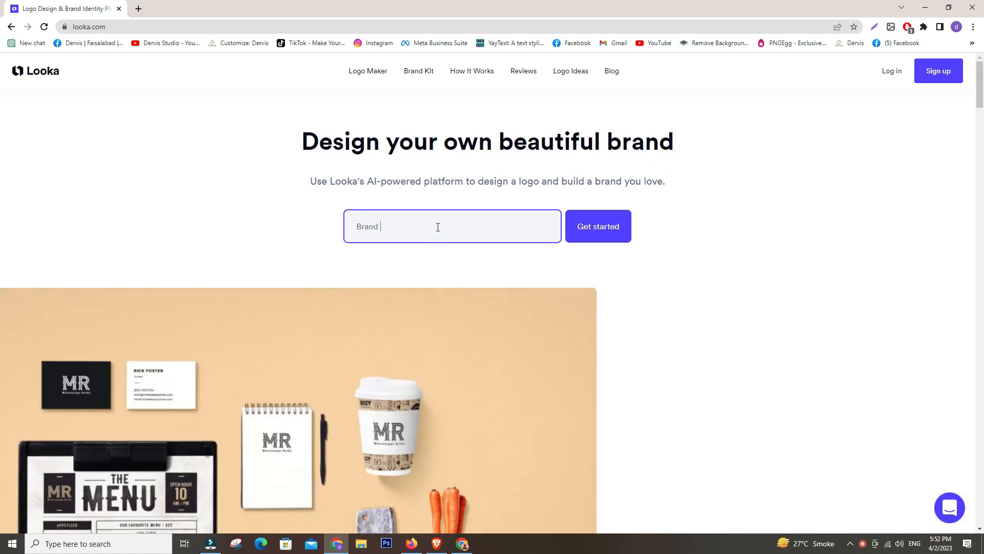
pyautogui.write('Defines')
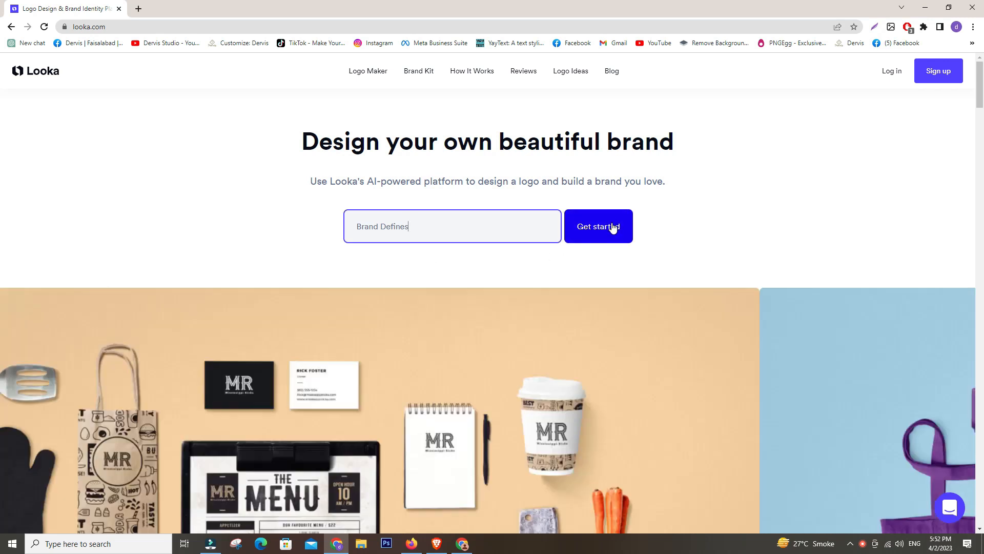
pyautogui.click(611, 224)
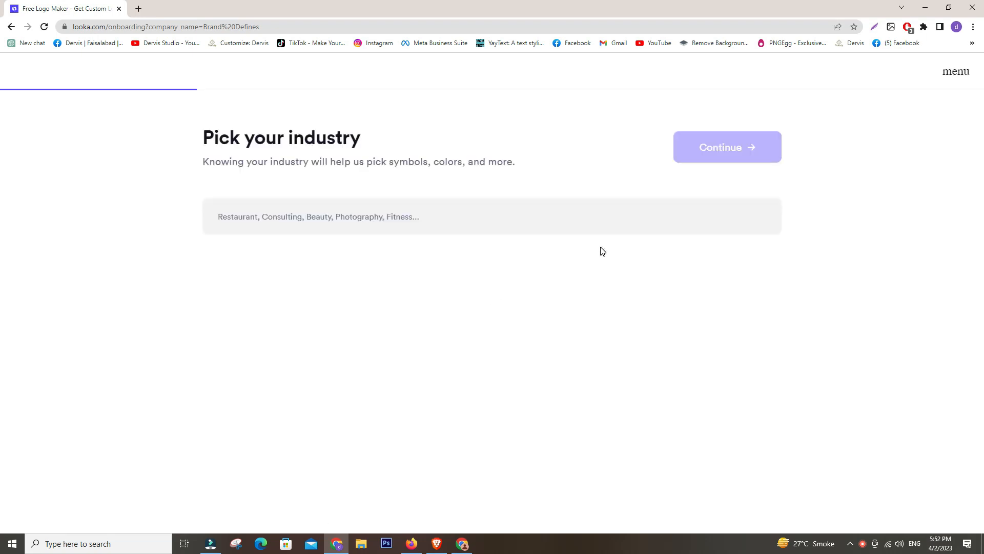
# - Choose Social Media Marketing as the industry and continue to the logo inspiration page
pyautogui.click(341, 219)
pyautogui.write('Social')
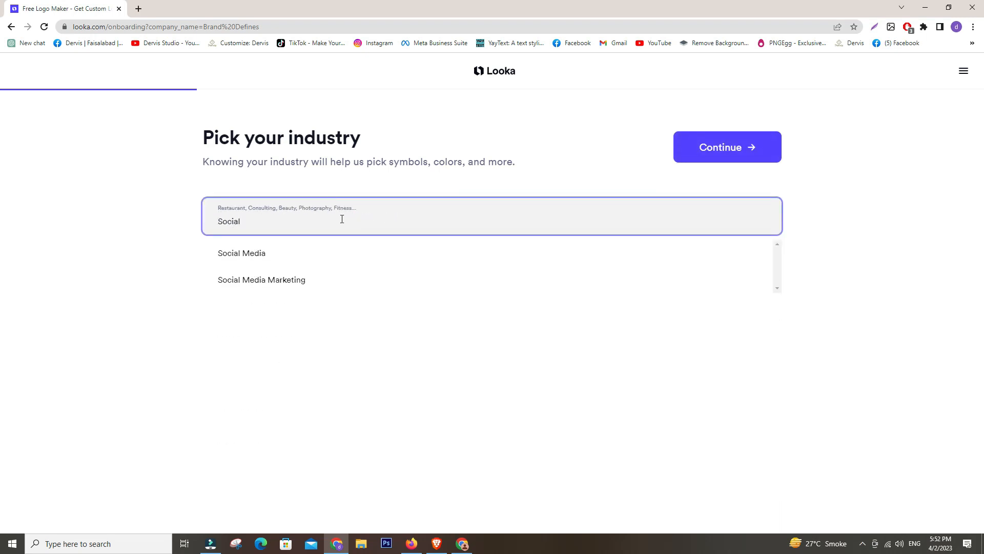
pyautogui.click(269, 282)
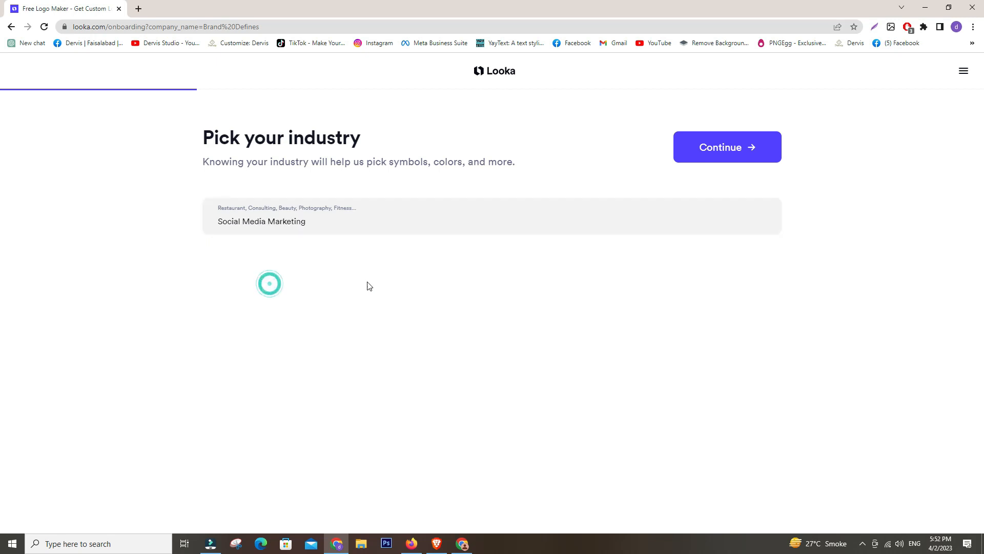
pyautogui.click(719, 147)
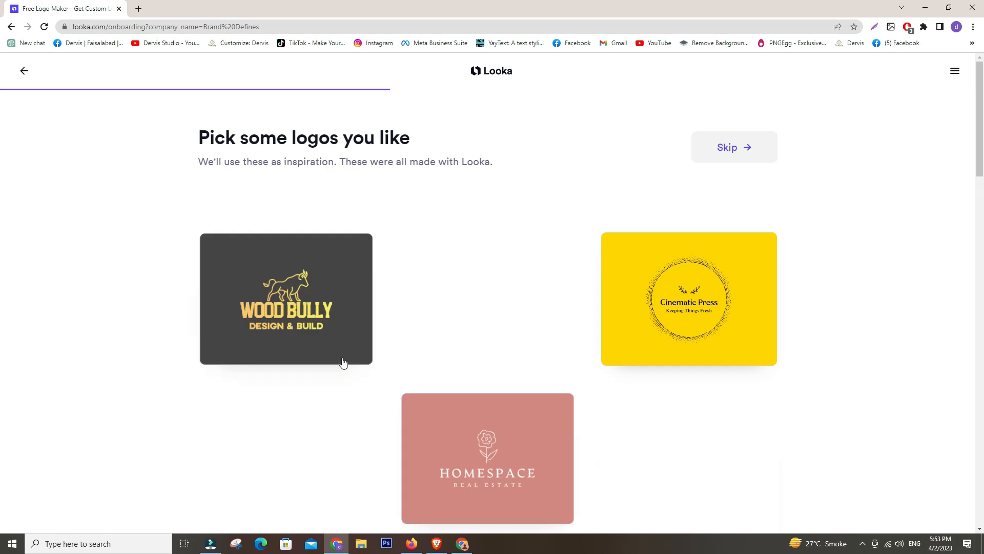
# - Pick the black hairstylist logo with the gold circle and the navy New Sequence logo as inspiration
pyautogui.moveTo(268, 137); pyautogui.dragTo(366, 148)
pyautogui.click(365, 146)
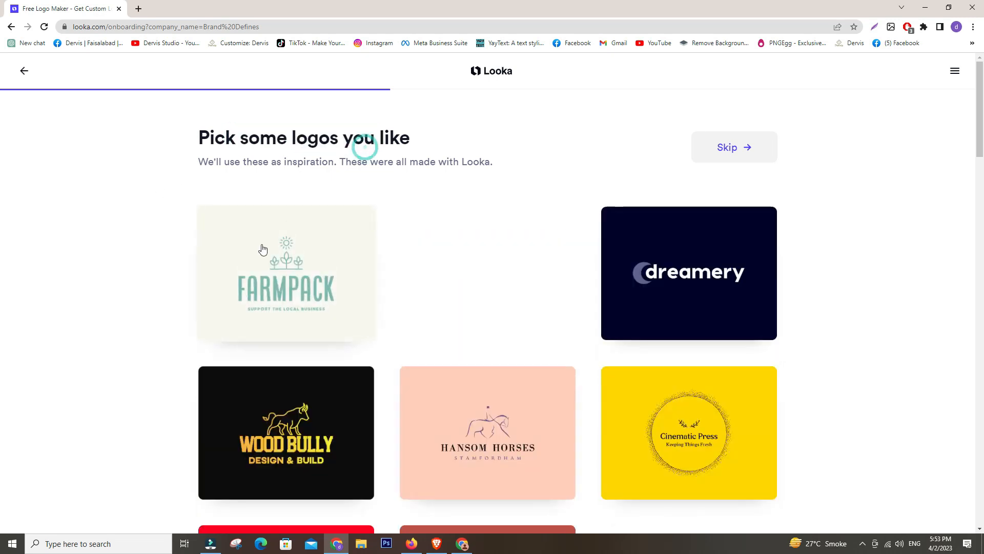
pyautogui.scroll(-2, 353, 386)
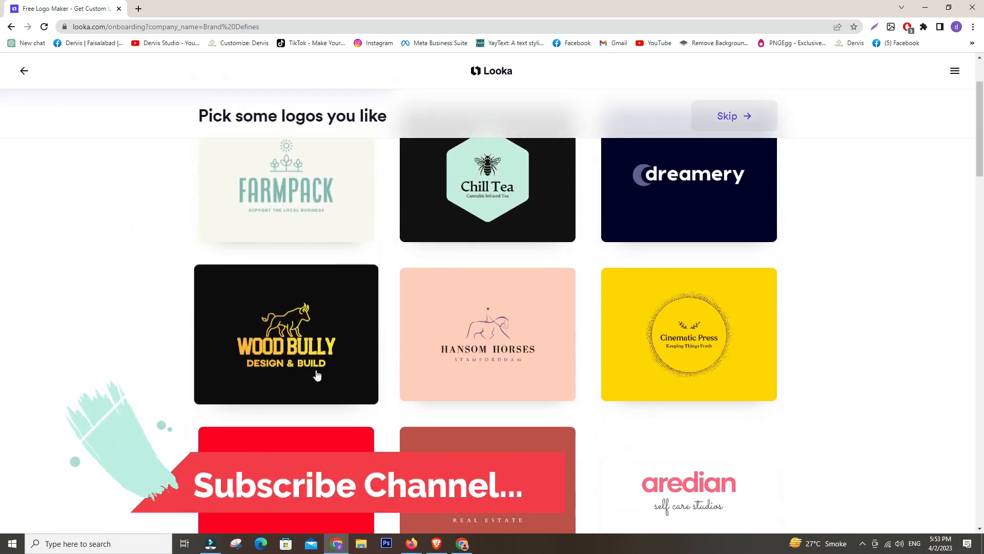
pyautogui.scroll(-3, 328, 381)
pyautogui.scroll(-4, 319, 375)
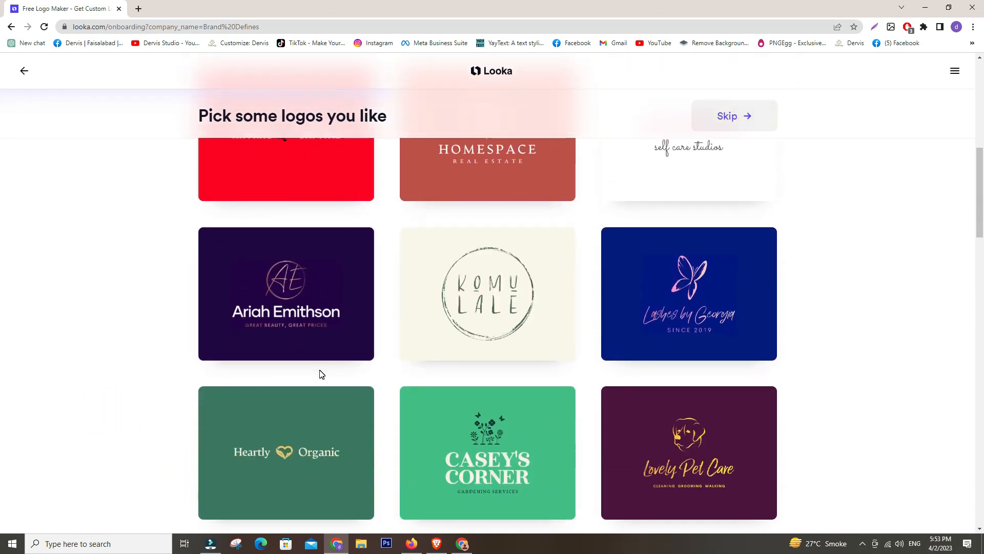
pyautogui.scroll(4, 321, 374)
pyautogui.scroll(-6, 322, 374)
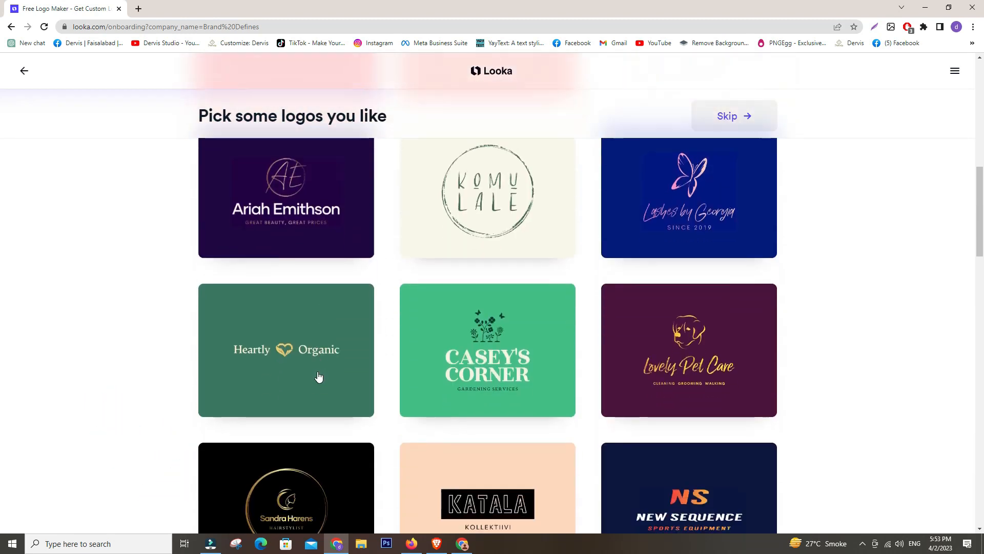
pyautogui.scroll(-3, 608, 374)
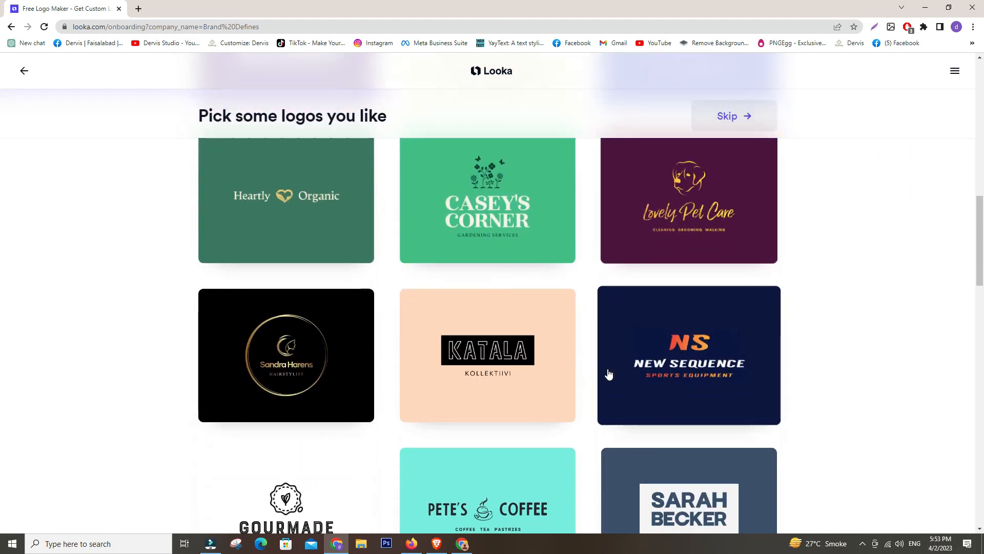
pyautogui.scroll(-2, 609, 374)
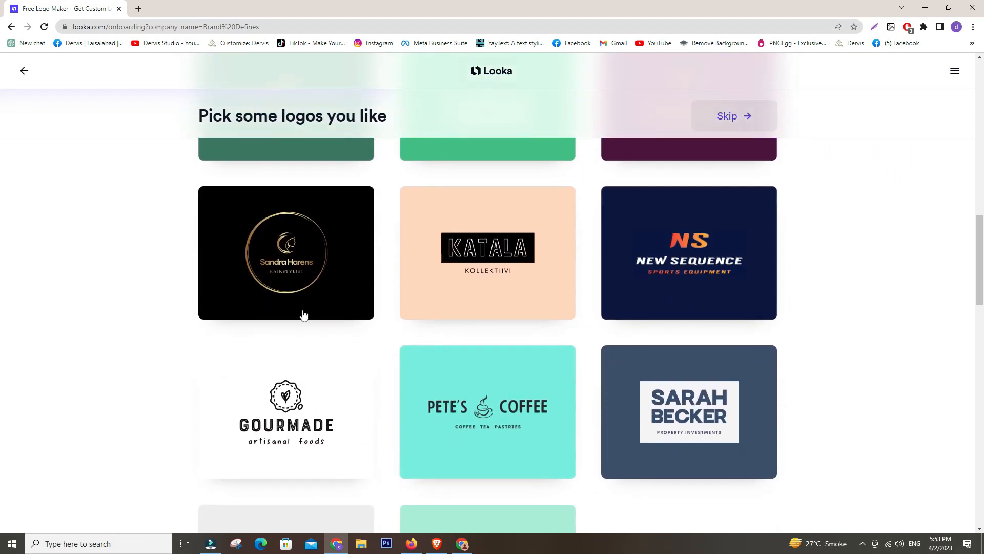
pyautogui.click(305, 252)
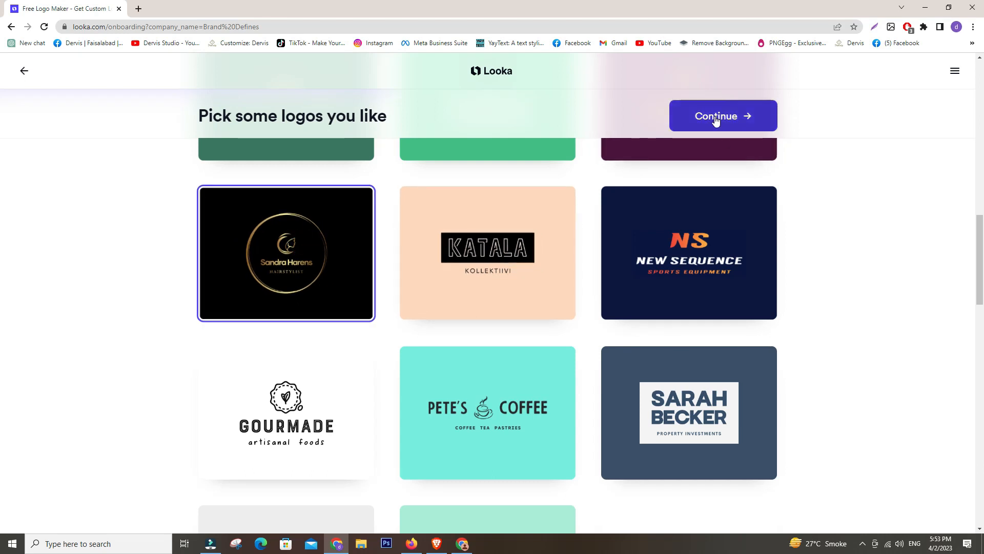
pyautogui.click(557, 249)
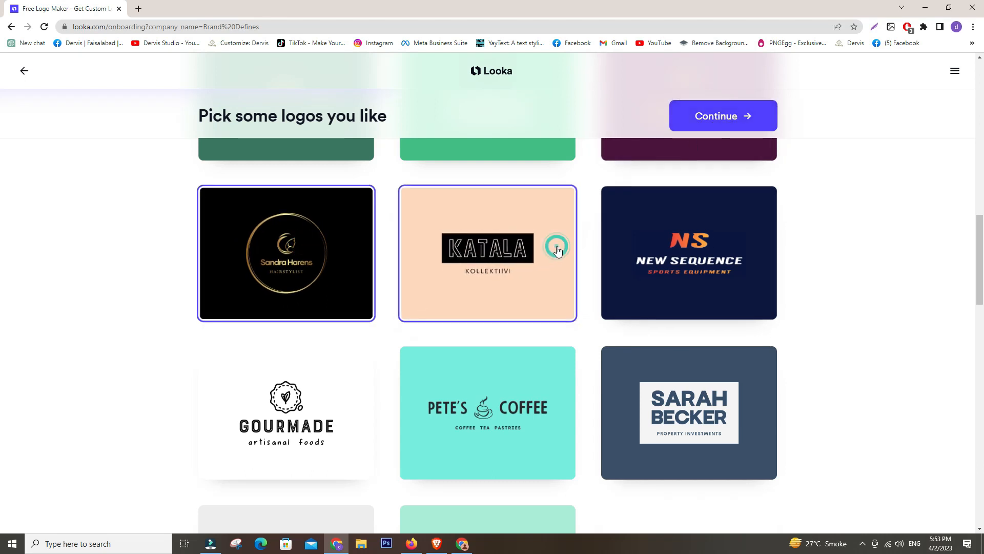
pyautogui.click(556, 249)
pyautogui.click(719, 252)
# - Add The Nail Hub and Headlines Hair Salon logos to the inspiration picks and continue to the color choice
pyautogui.scroll(-6, 556, 405)
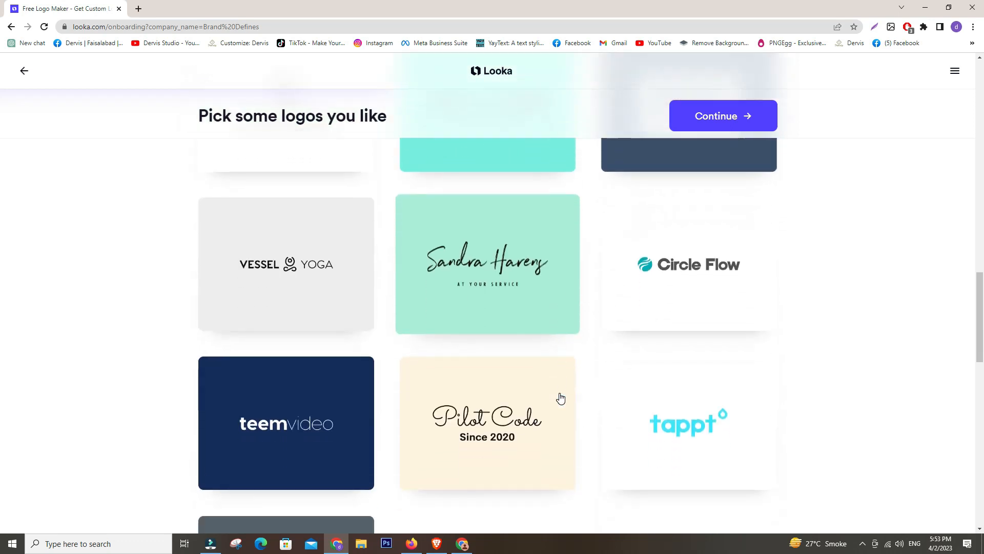
pyautogui.scroll(-4, 569, 372)
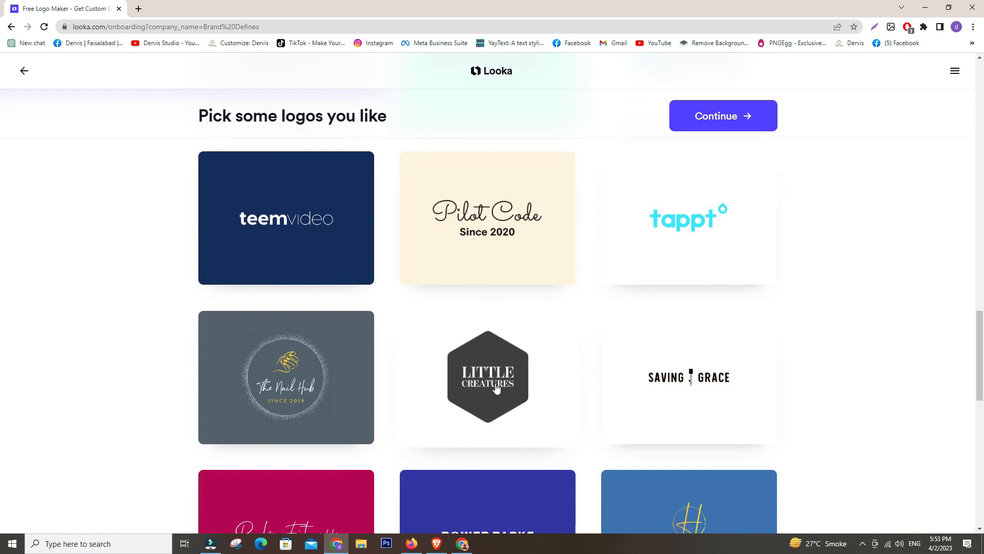
pyautogui.click(354, 390)
pyautogui.scroll(-3, 462, 394)
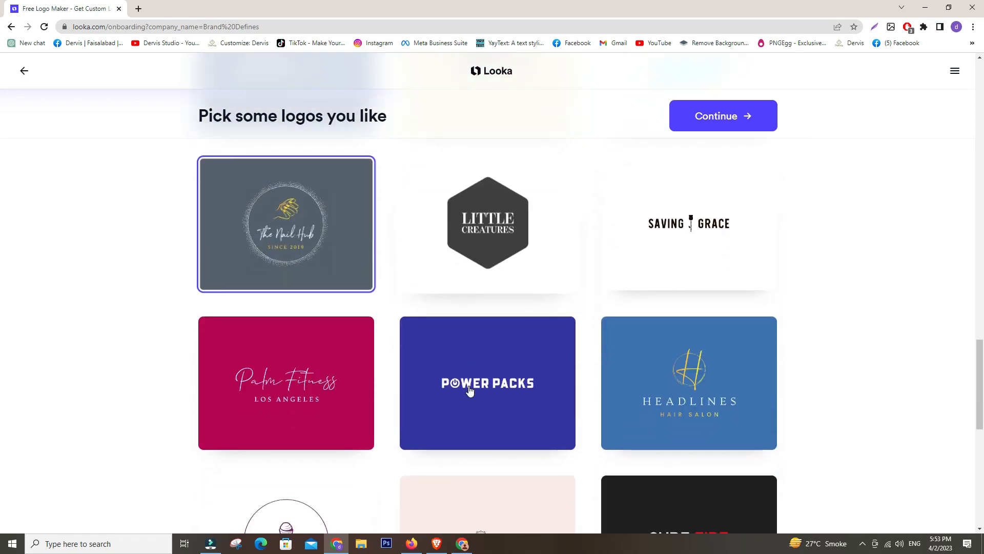
pyautogui.click(752, 401)
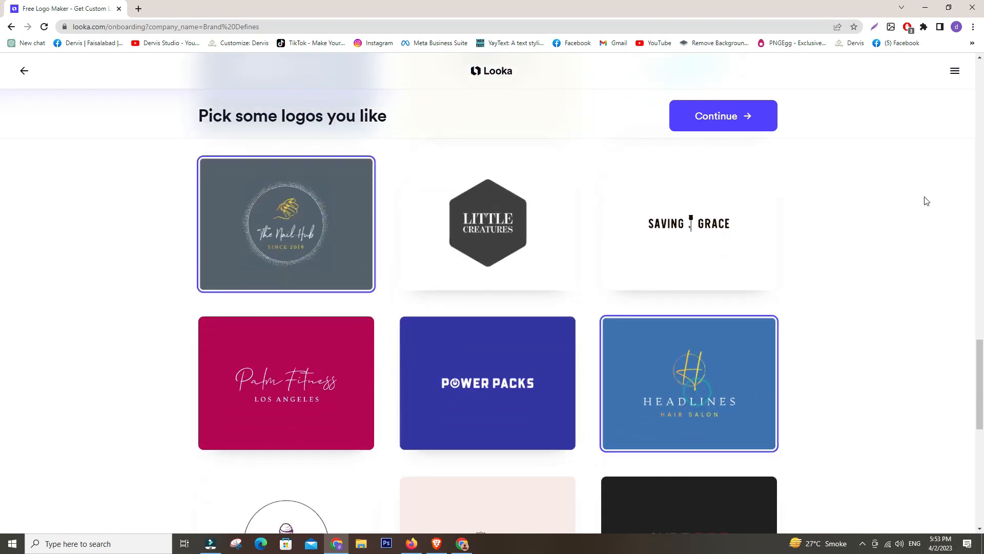
pyautogui.click(747, 116)
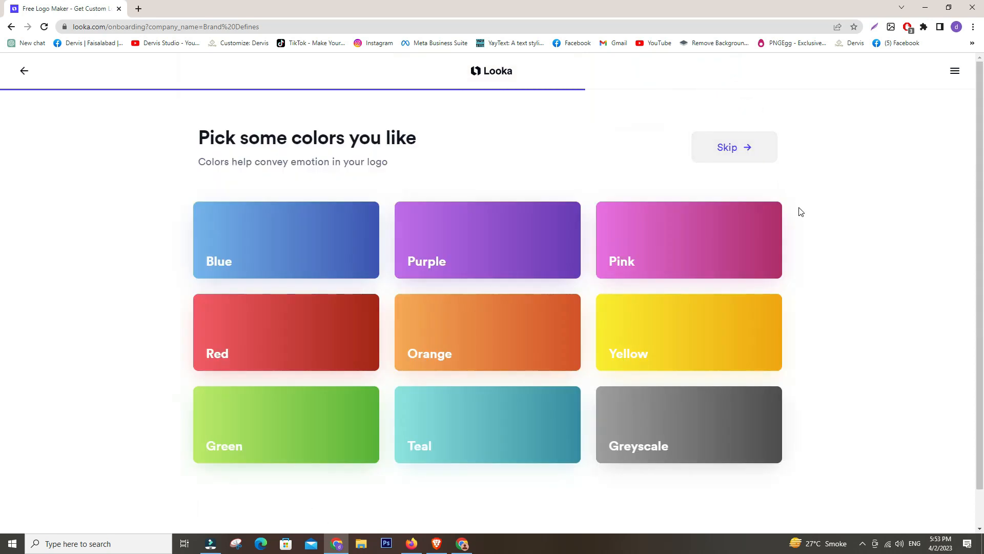
# - Select Red and Teal as the logo colors and continue to the company name page
pyautogui.click(346, 314)
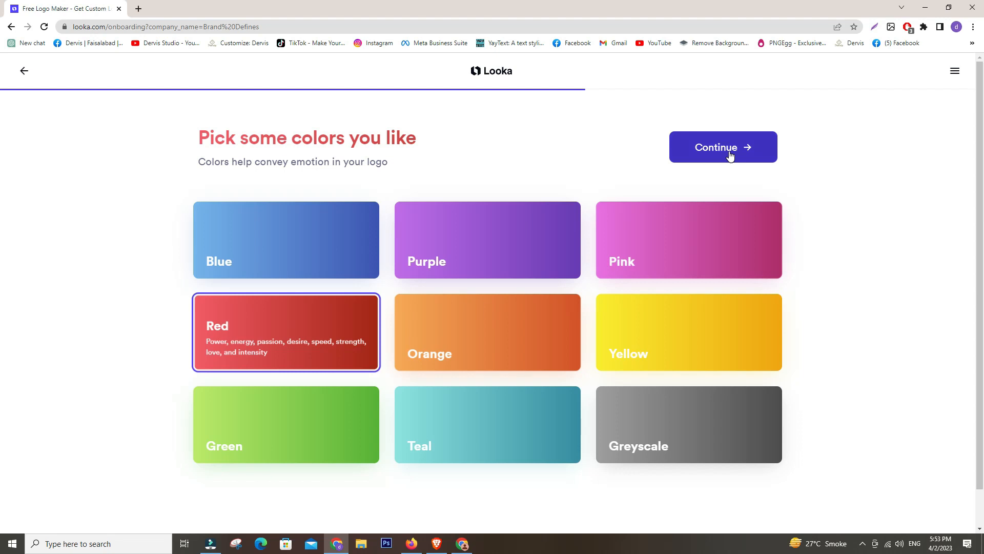
pyautogui.click(502, 249)
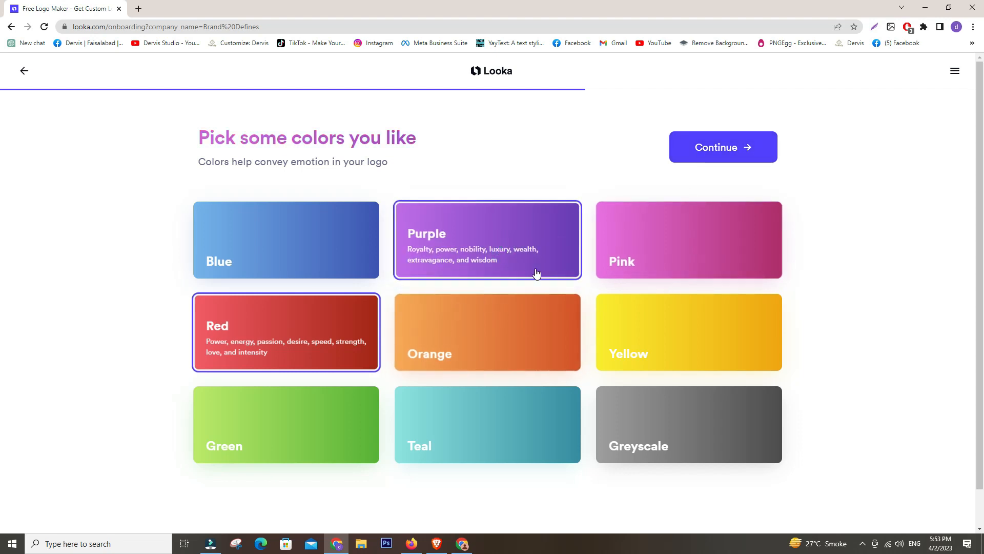
pyautogui.click(510, 247)
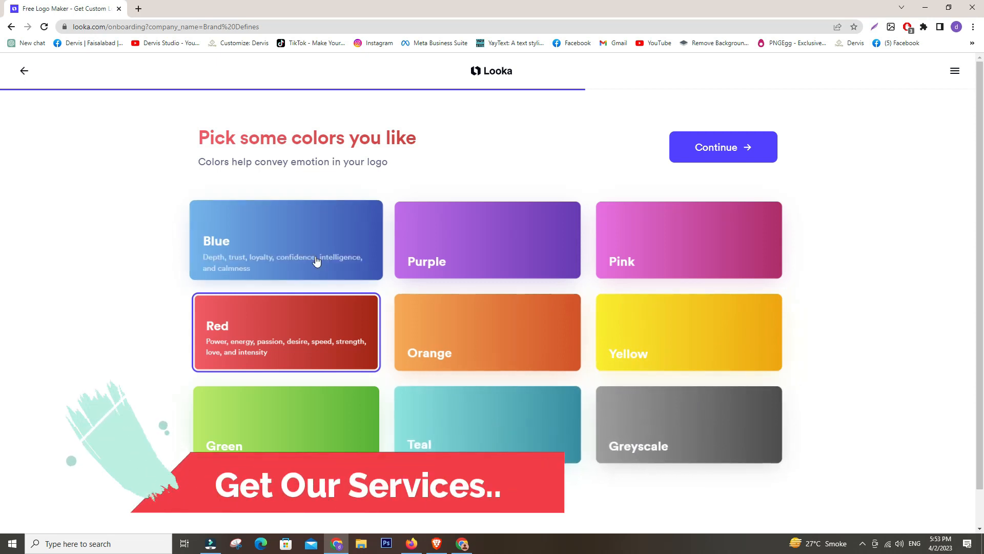
pyautogui.click(556, 418)
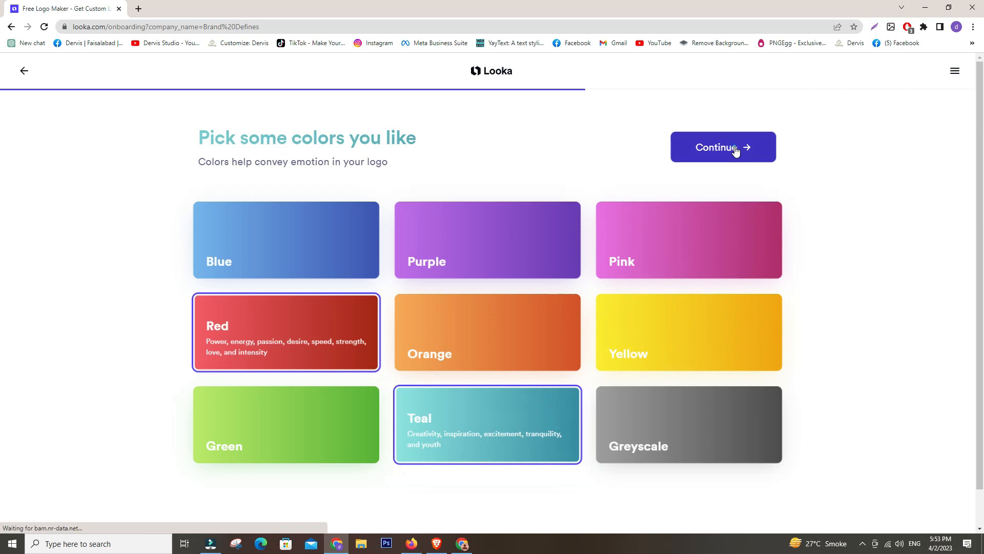
pyautogui.click(717, 149)
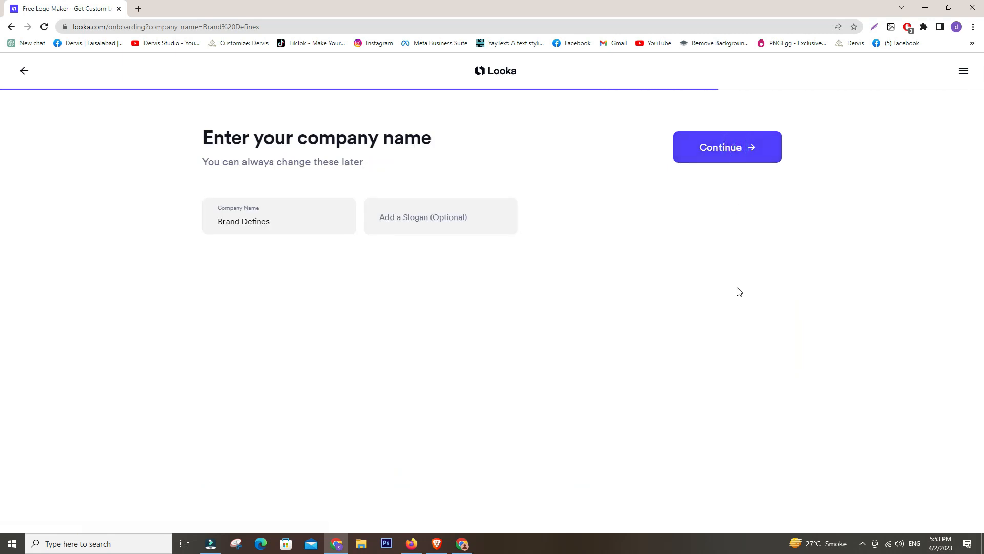
# - Enter Creative Marketing Agency as the company's slogan
pyautogui.click(449, 219)
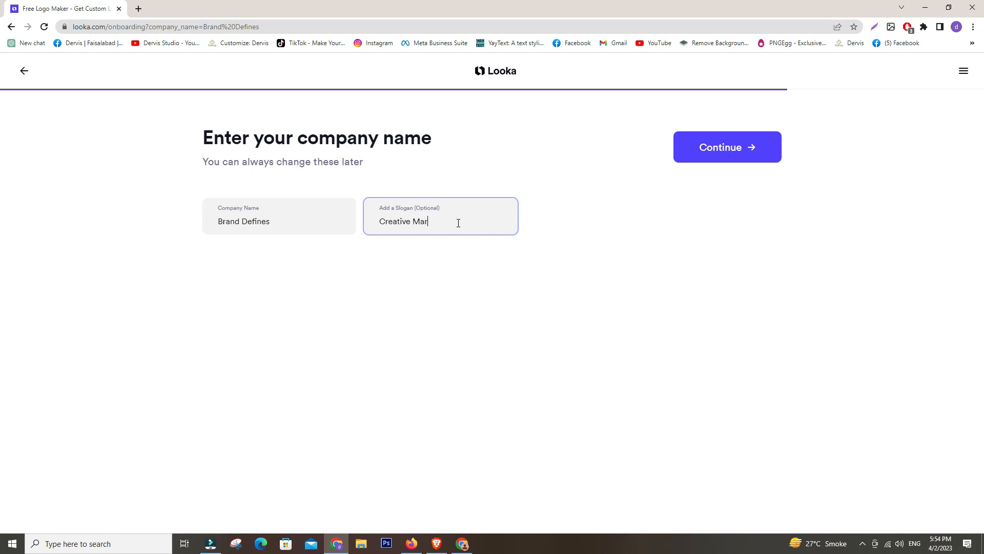
pyautogui.write('ting Agency')
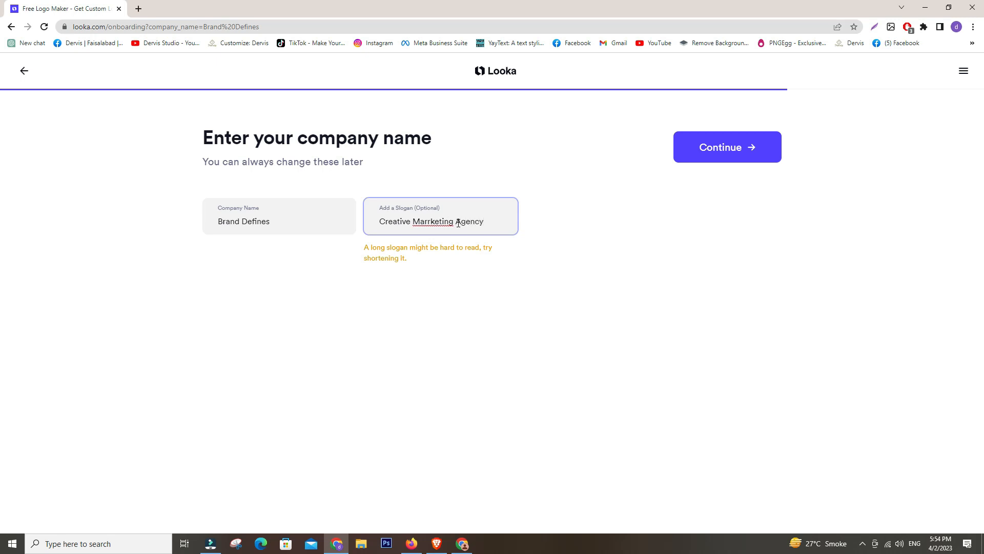
pyautogui.click(432, 220)
pyautogui.press('BackSpace')
# - Replace the slogan with We Develop Brands and continue to the symbol type choice
pyautogui.tripleClick(455, 224)
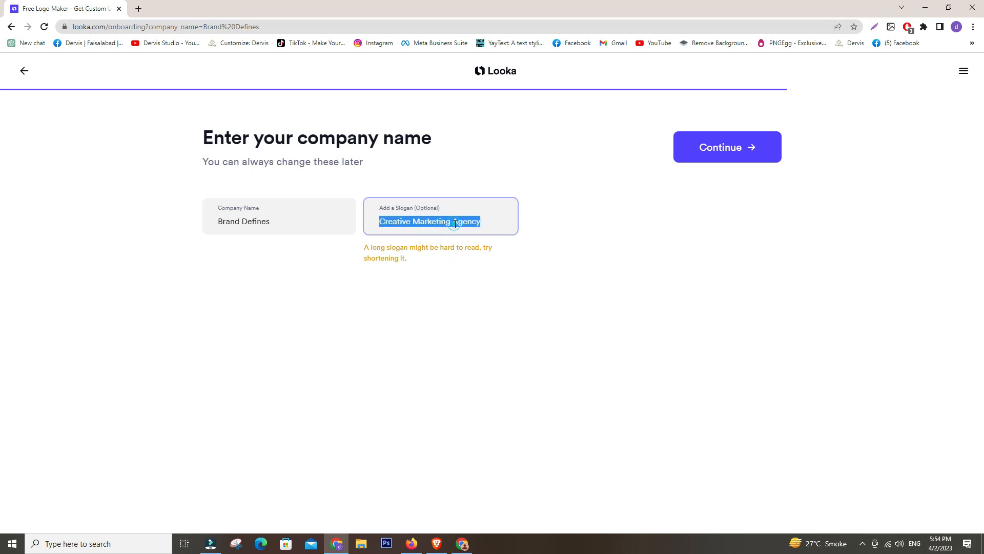
pyautogui.write('We Develope')
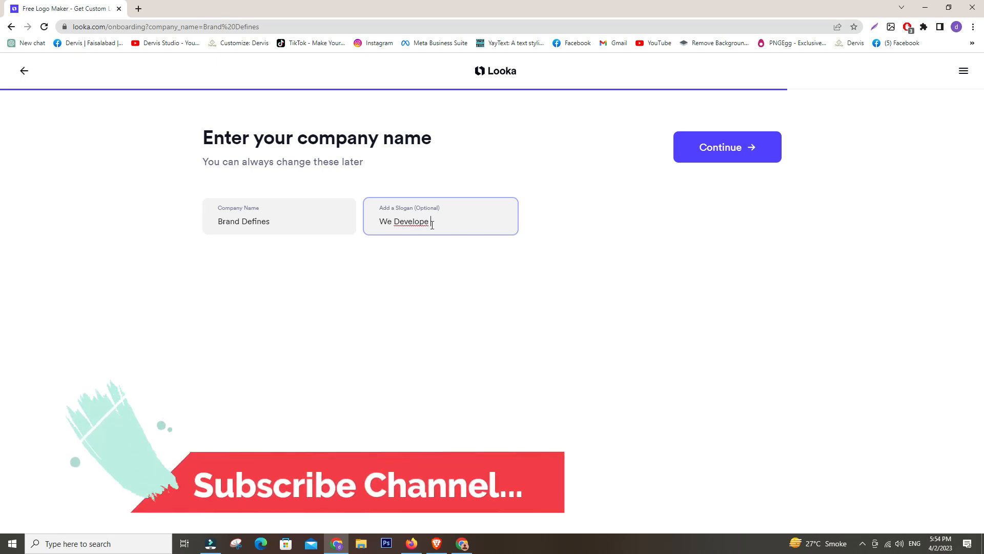
pyautogui.rightClick(405, 224)
pyautogui.click(430, 233)
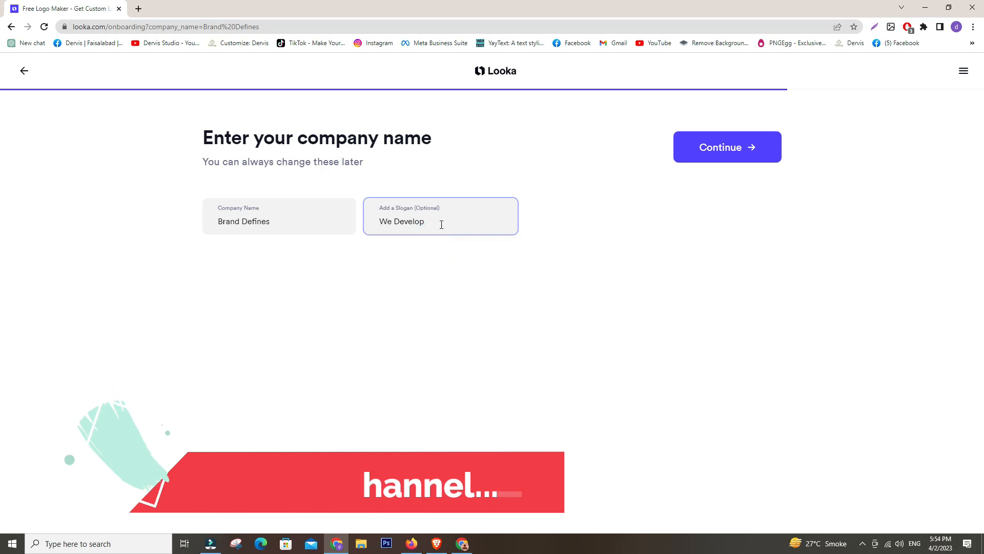
pyautogui.write('Brands')
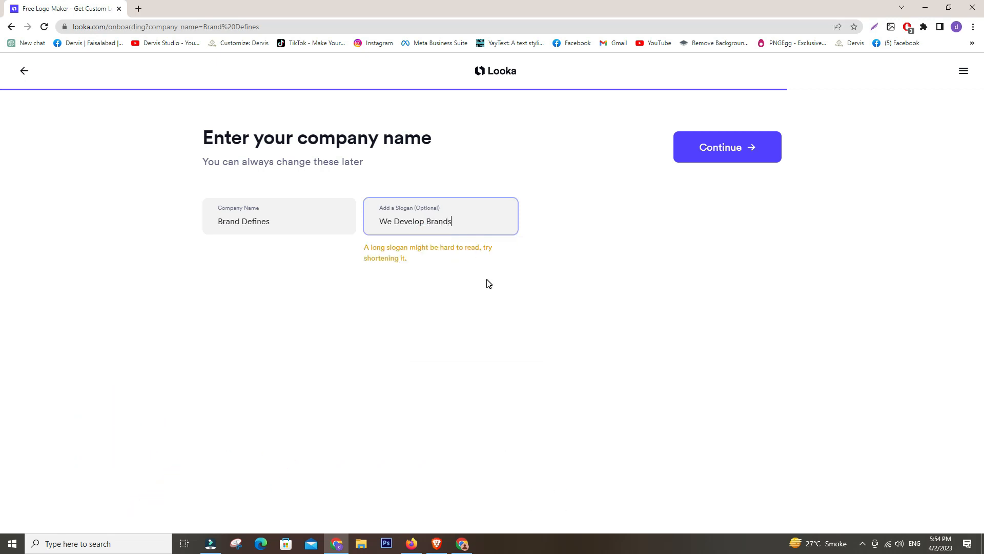
pyautogui.click(731, 149)
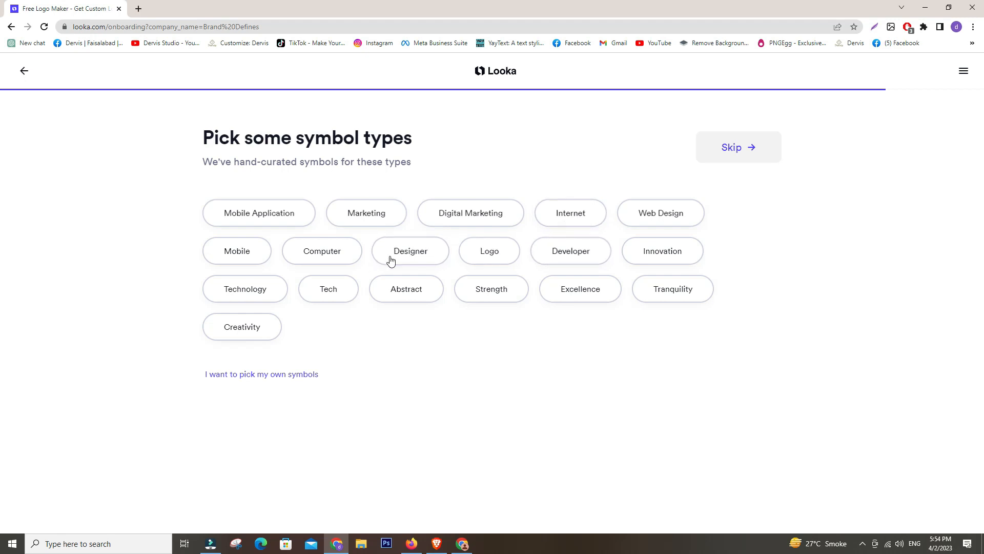
# - Choose the Designer, Computer, Technology, Tech and Digital Marketing symbol types and continue to the generated logos
pyautogui.click(421, 250)
pyautogui.click(311, 254)
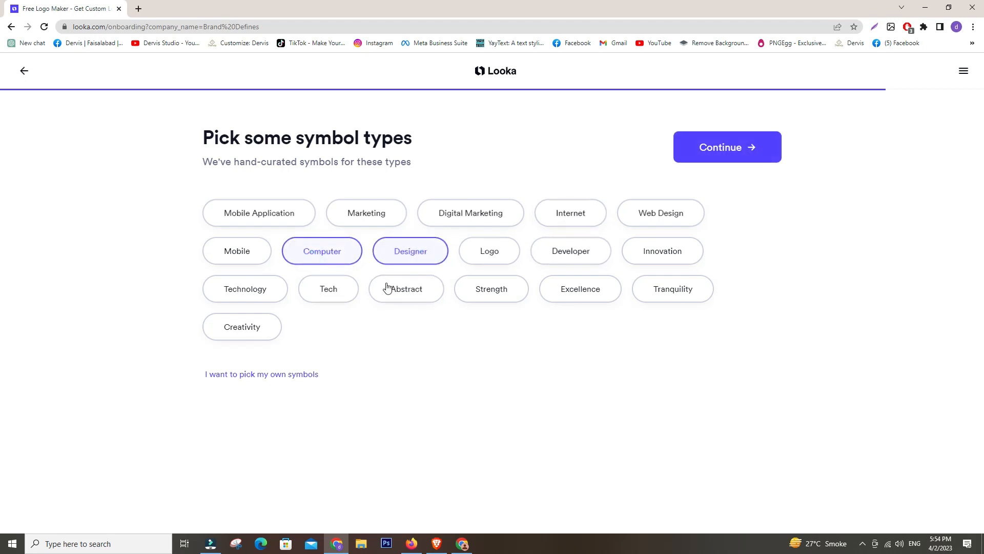
pyautogui.click(247, 290)
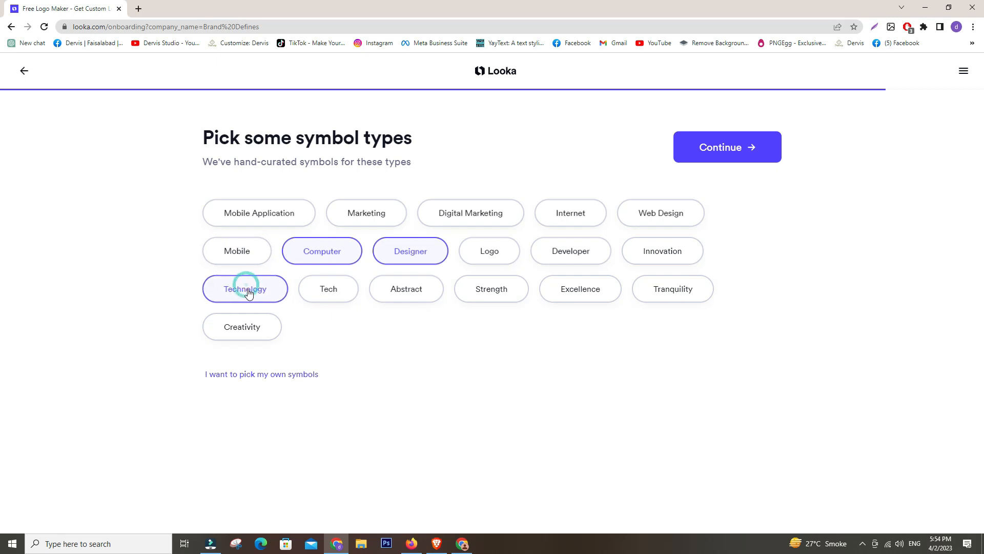
pyautogui.click(329, 295)
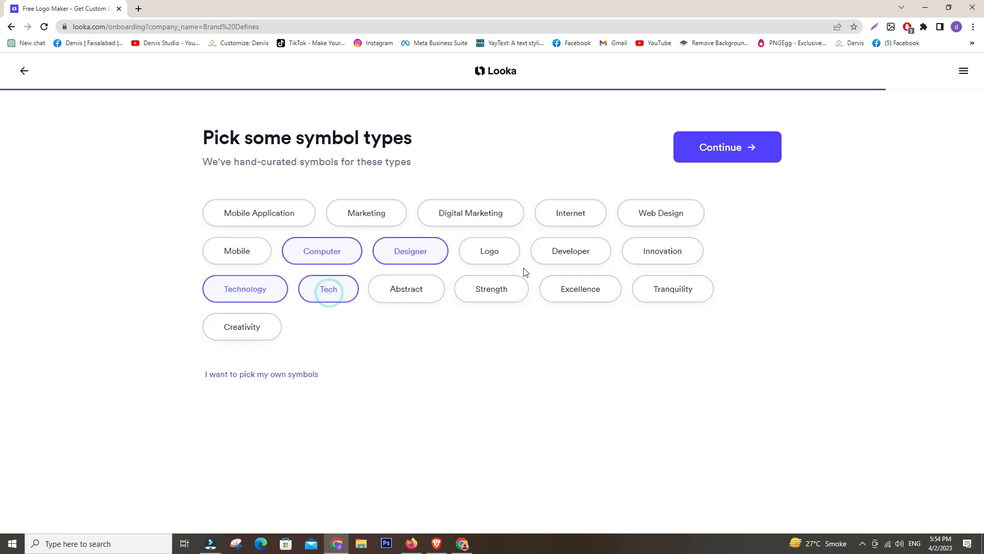
pyautogui.click(451, 218)
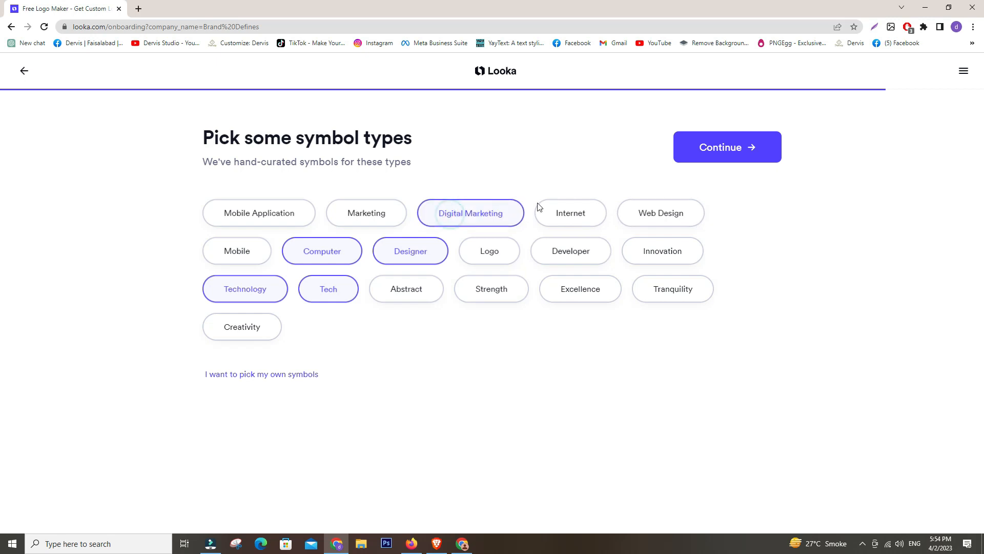
pyautogui.click(741, 160)
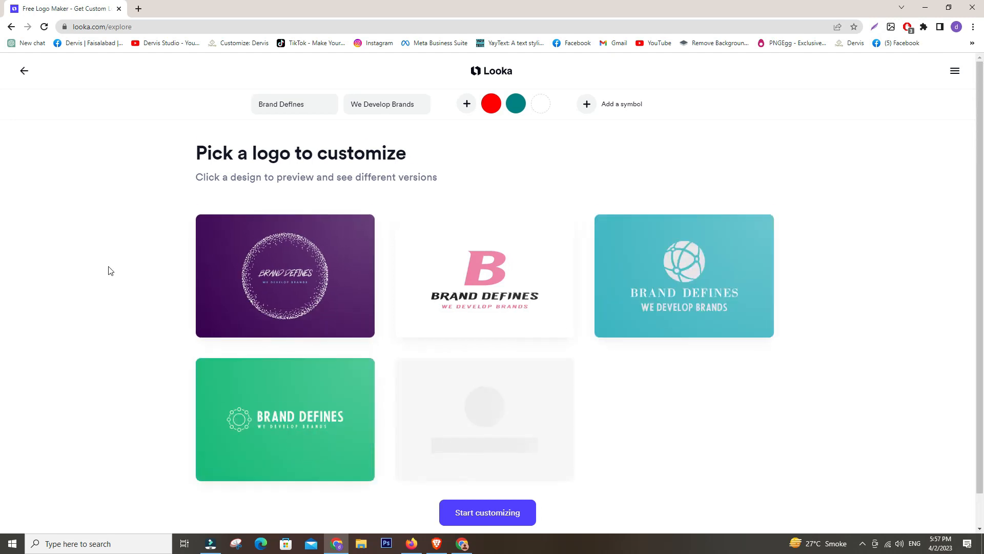
# - Look through the generated Brand Defines logo designs and compare their symbols, layouts and colors
pyautogui.scroll(-1, 395, 325)
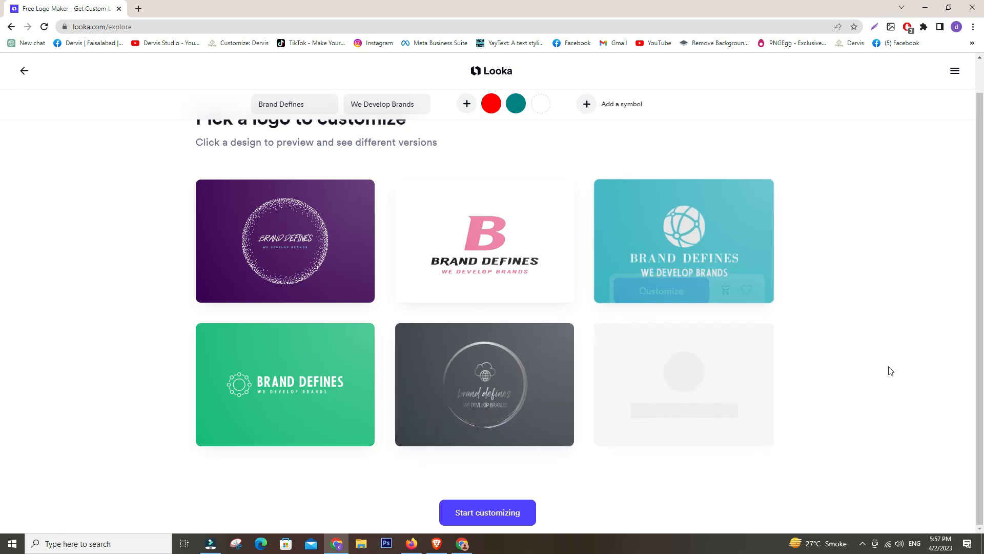
pyautogui.scroll(-2, 890, 370)
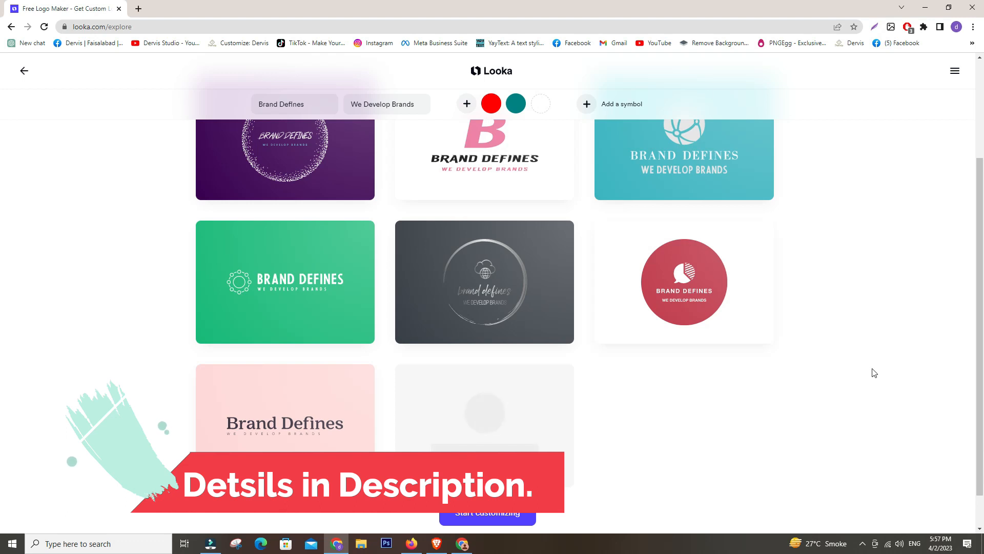
pyautogui.scroll(-1, 790, 390)
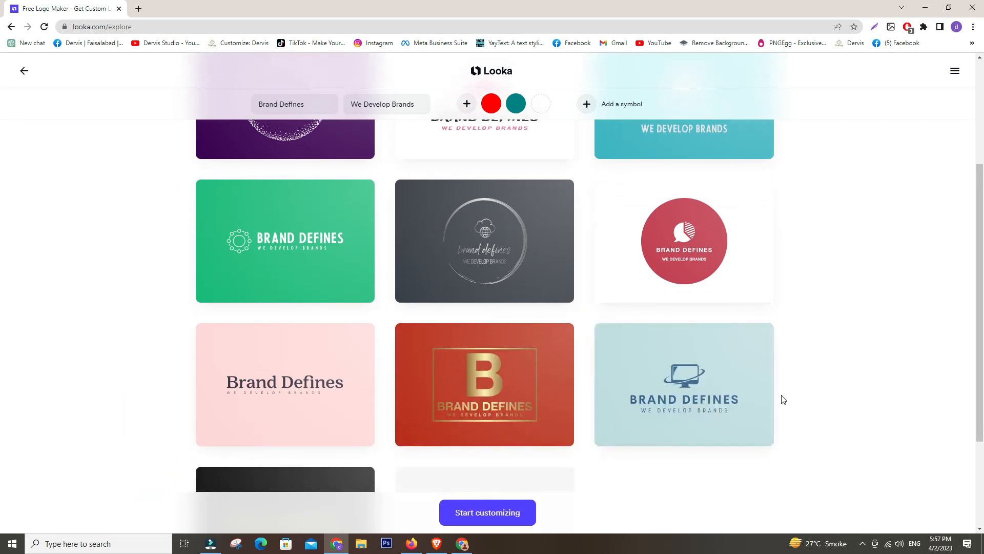
pyautogui.scroll(-3, 697, 395)
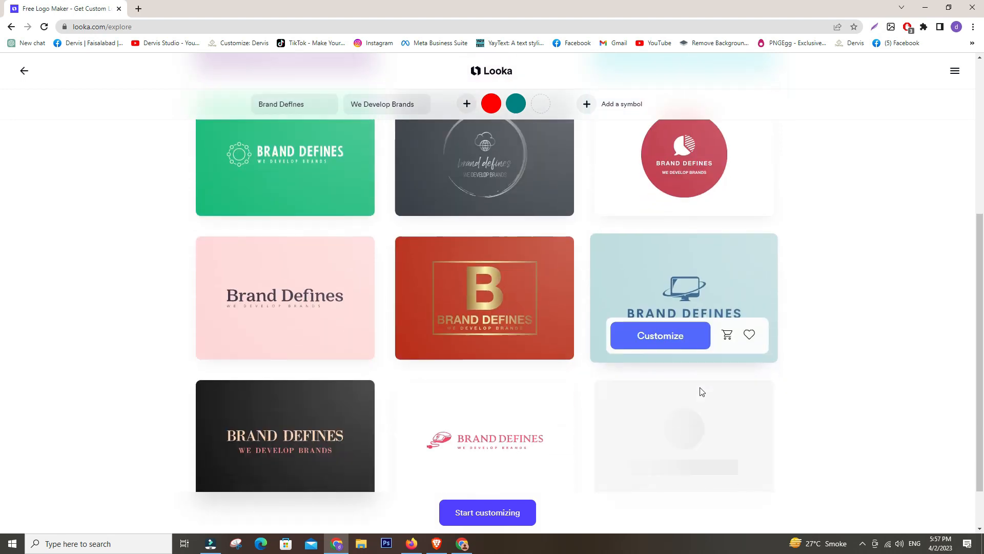
pyautogui.moveTo(528, 405)
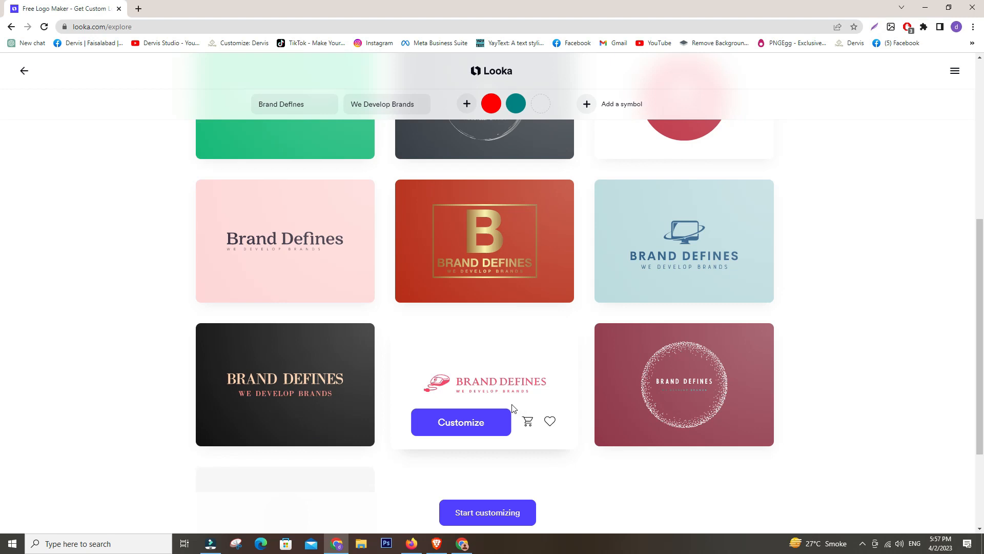
pyautogui.scroll(-3, 513, 408)
pyautogui.scroll(3, 513, 408)
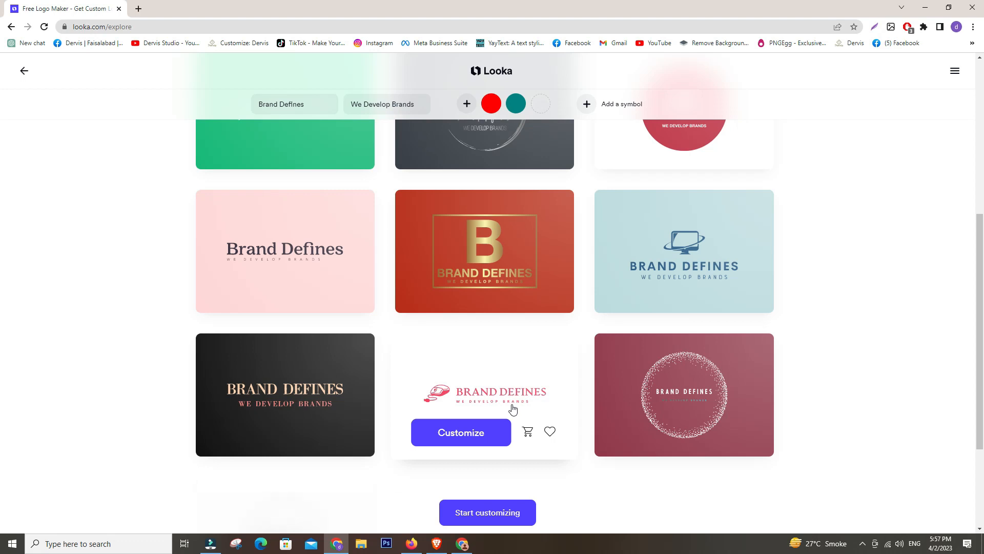
pyautogui.scroll(-3, 702, 258)
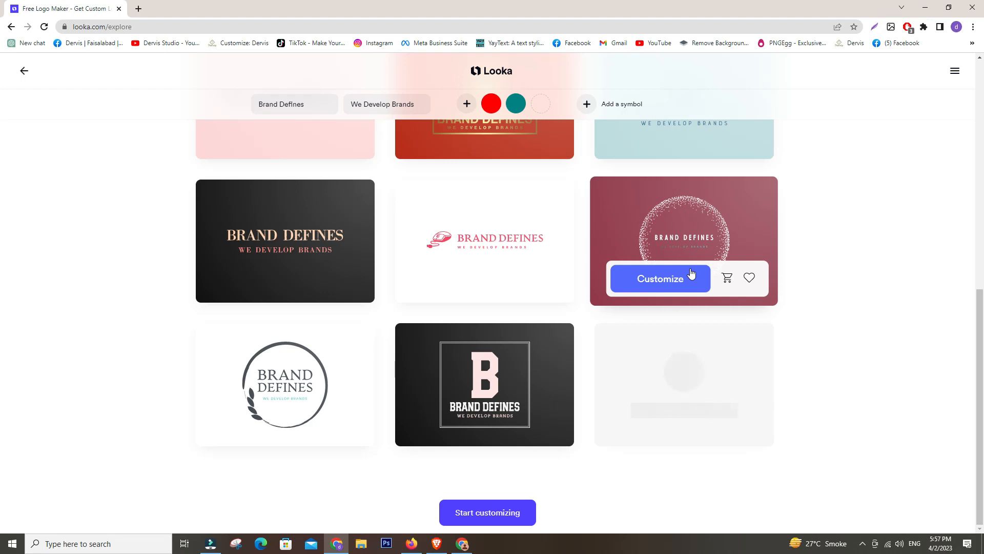
pyautogui.scroll(5, 691, 274)
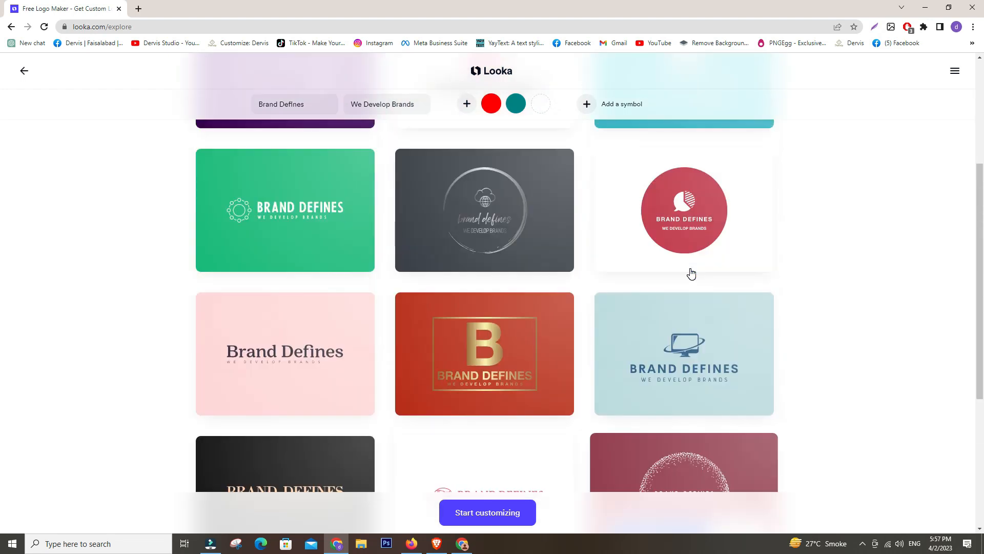
pyautogui.scroll(-1, 887, 273)
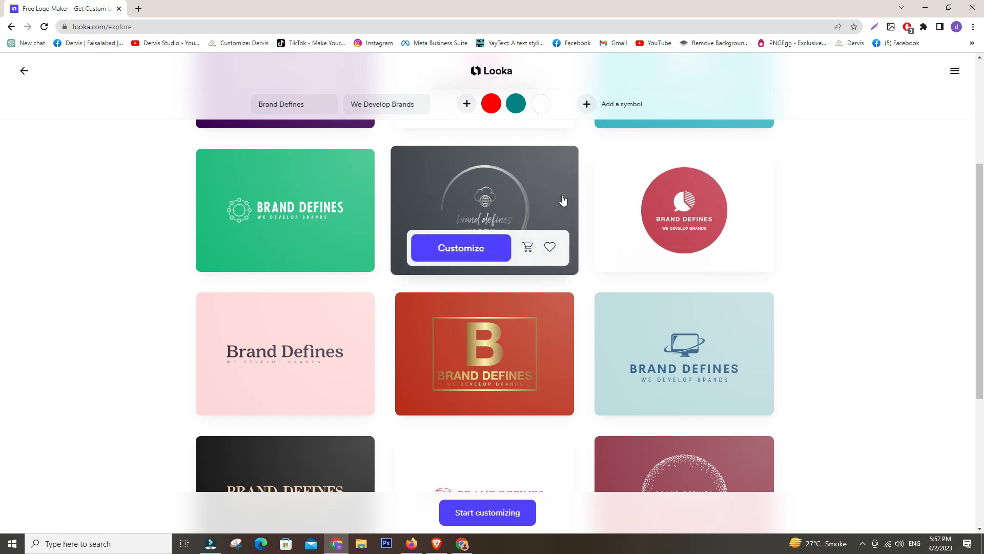
pyautogui.scroll(2, 542, 204)
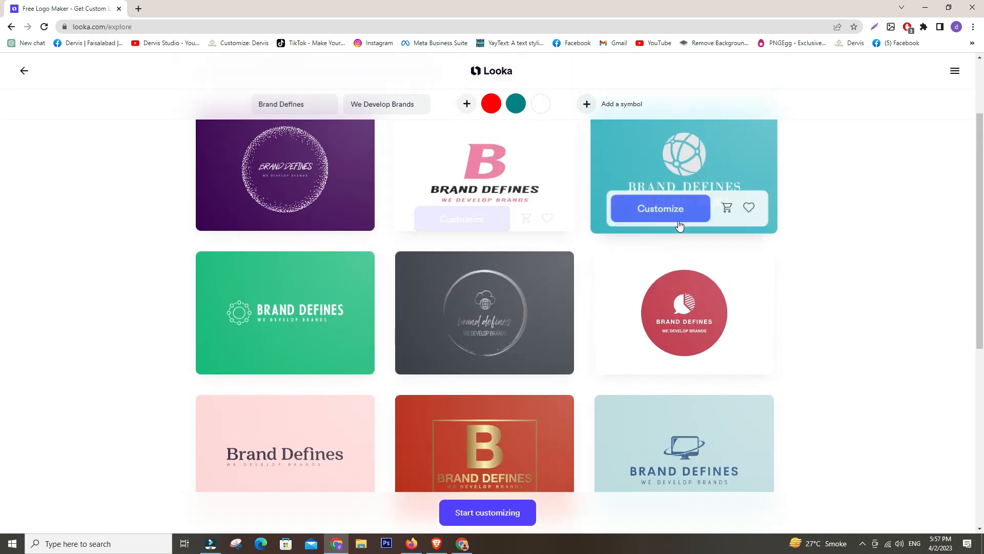
pyautogui.scroll(2, 681, 210)
pyautogui.scroll(-5, 679, 225)
pyautogui.scroll(-6, 679, 226)
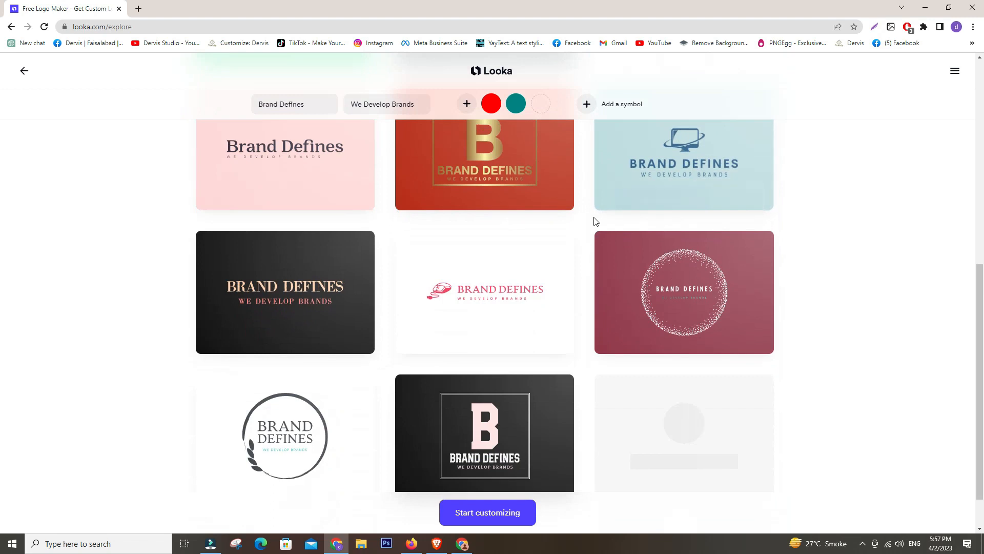
pyautogui.scroll(-1, 546, 264)
pyautogui.scroll(-1, 547, 266)
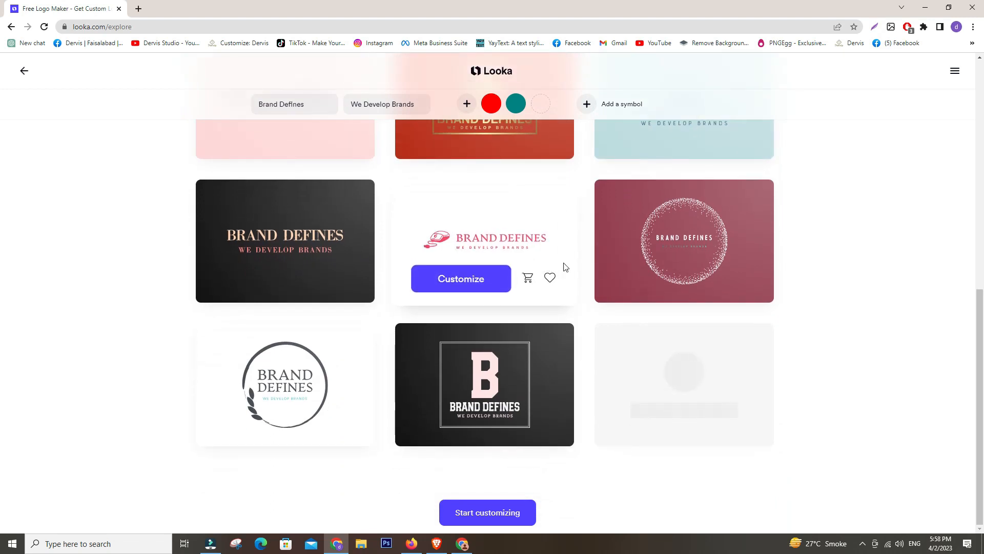
# - Choose the white logo with the dark leafy circle and continue as a guest to open it in the editor
pyautogui.click(312, 369)
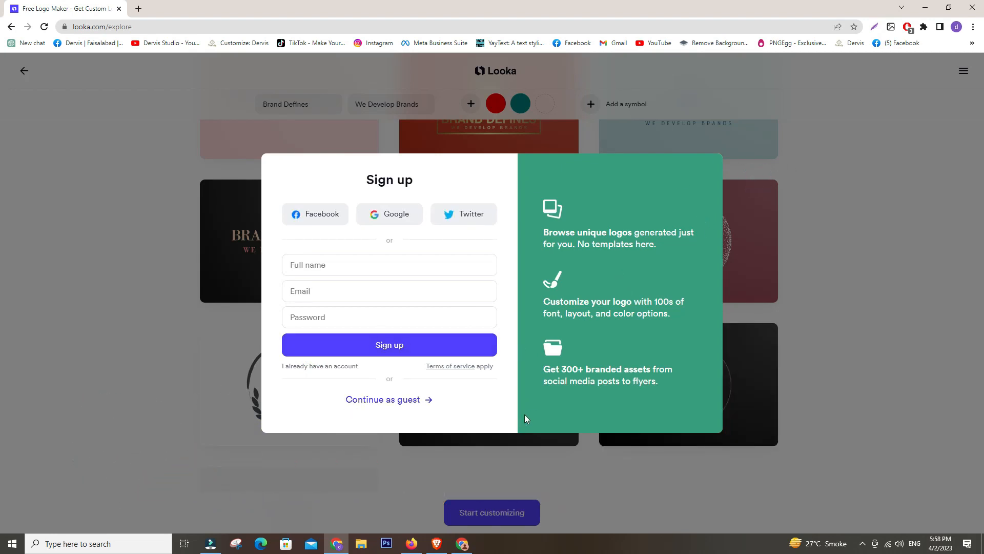
pyautogui.moveTo(549, 453); pyautogui.dragTo(543, 380)
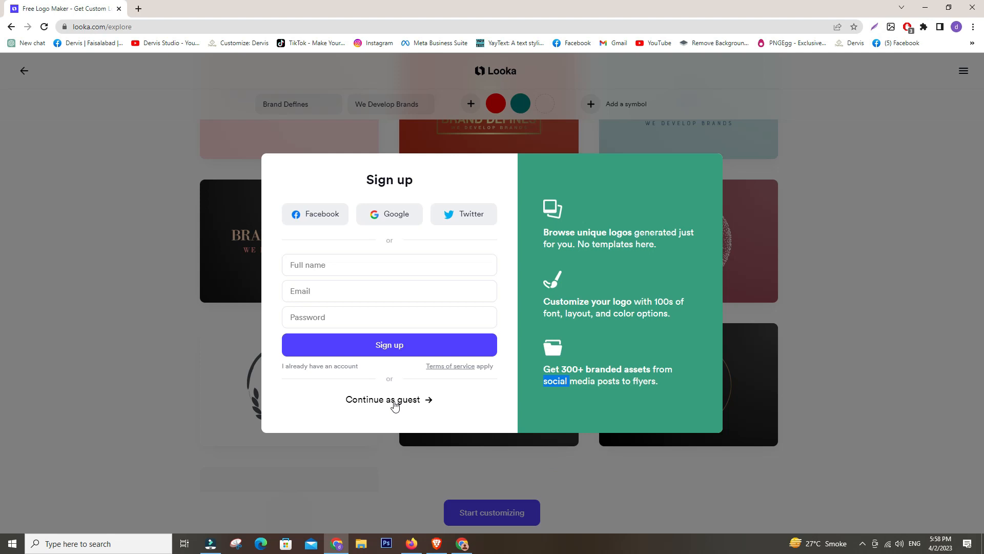
pyautogui.click(394, 400)
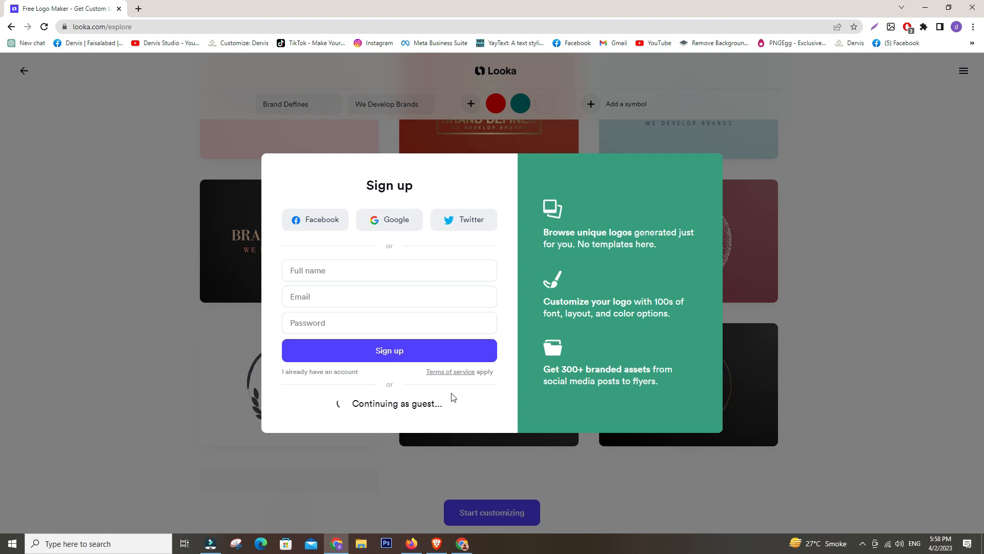
pyautogui.scroll(-3, 377, 395)
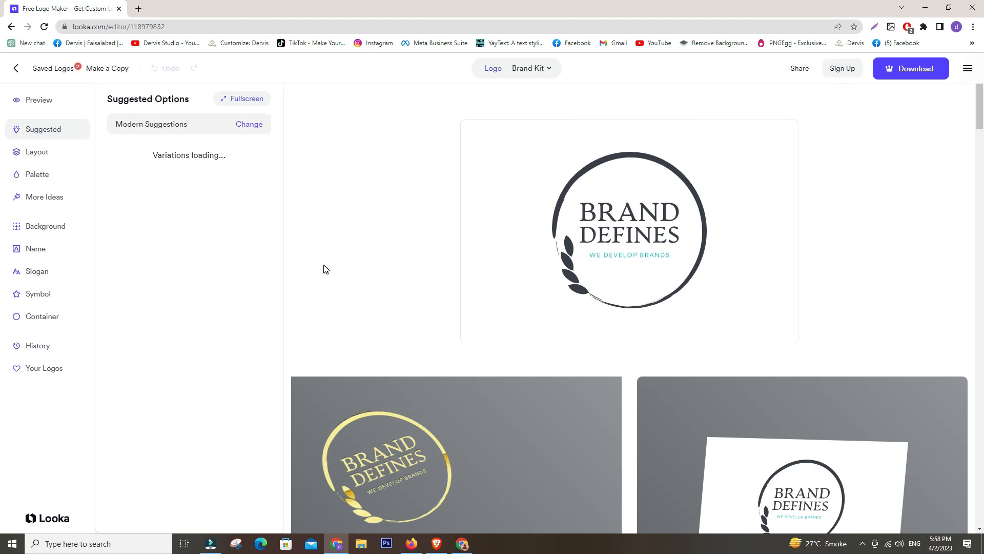
pyautogui.scroll(-3, 603, 361)
pyautogui.scroll(3, 602, 361)
# - Recolor the logo's leafy circle container with a bright olive variation from the yellow color suggestions
pyautogui.click(556, 212)
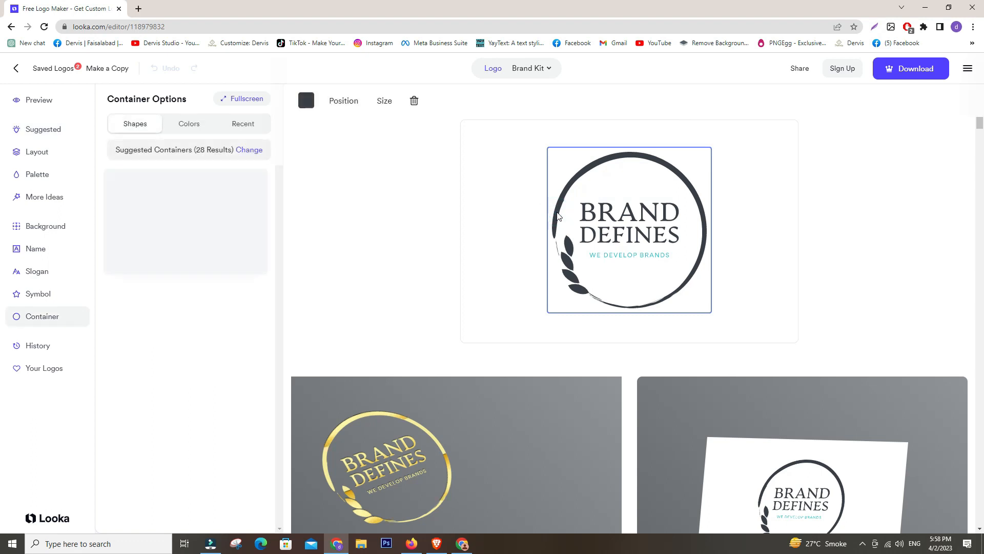
pyautogui.click(189, 126)
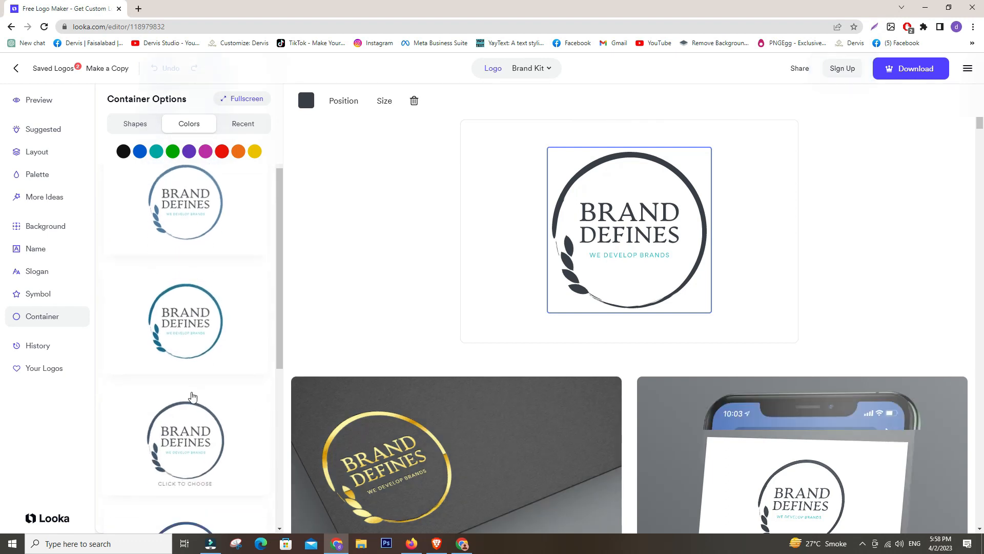
pyautogui.scroll(-3, 191, 398)
pyautogui.scroll(-3, 191, 393)
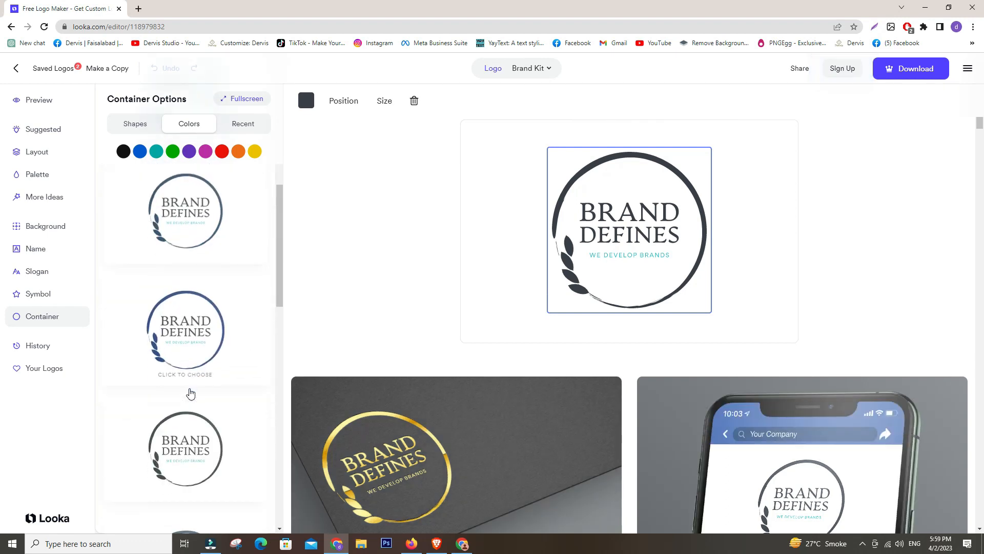
pyautogui.scroll(-3, 190, 392)
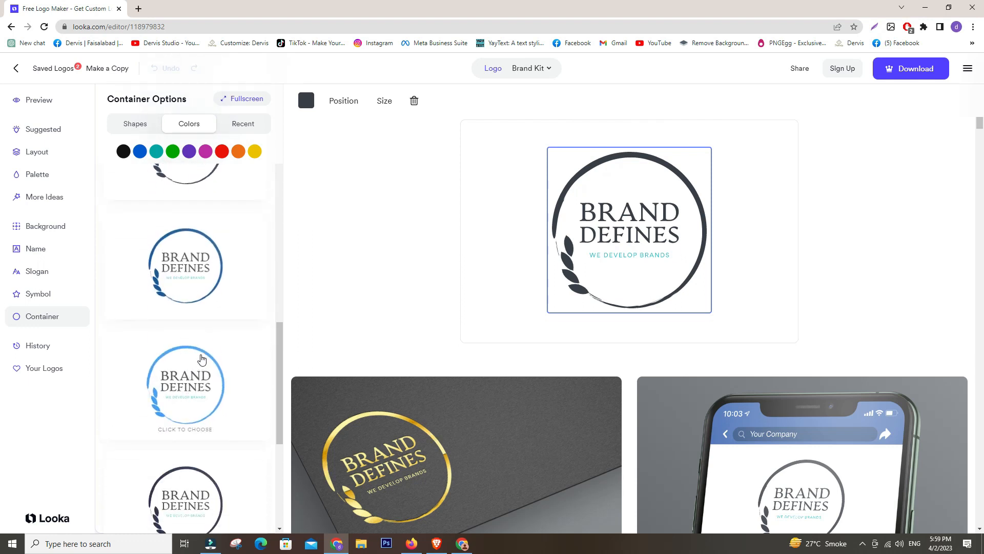
pyautogui.scroll(-3, 201, 359)
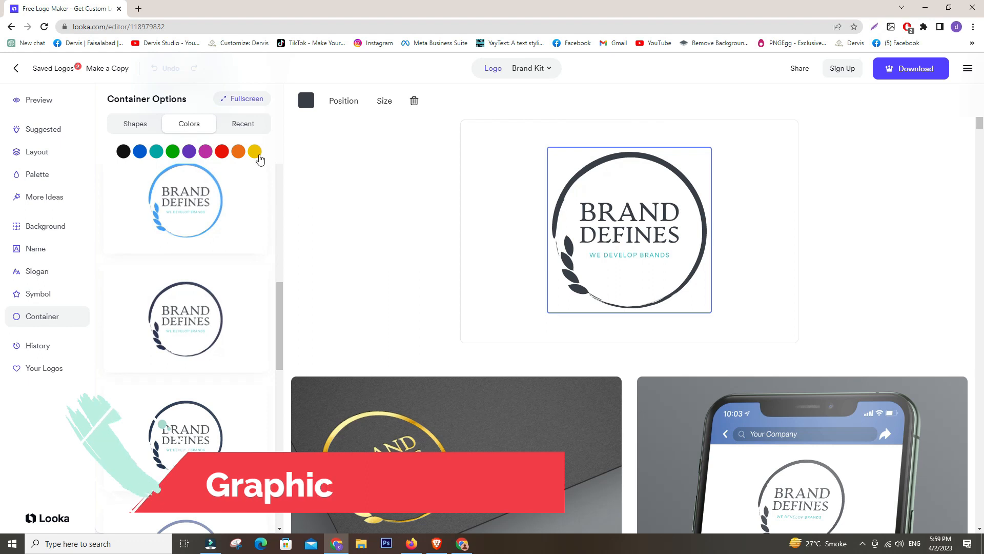
pyautogui.click(254, 152)
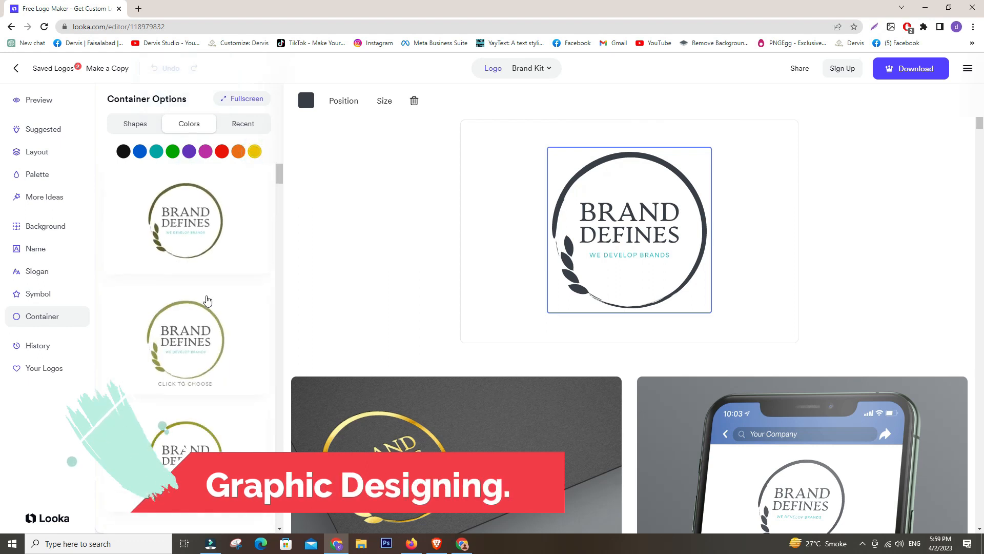
pyautogui.scroll(-1, 207, 301)
pyautogui.scroll(-1, 207, 300)
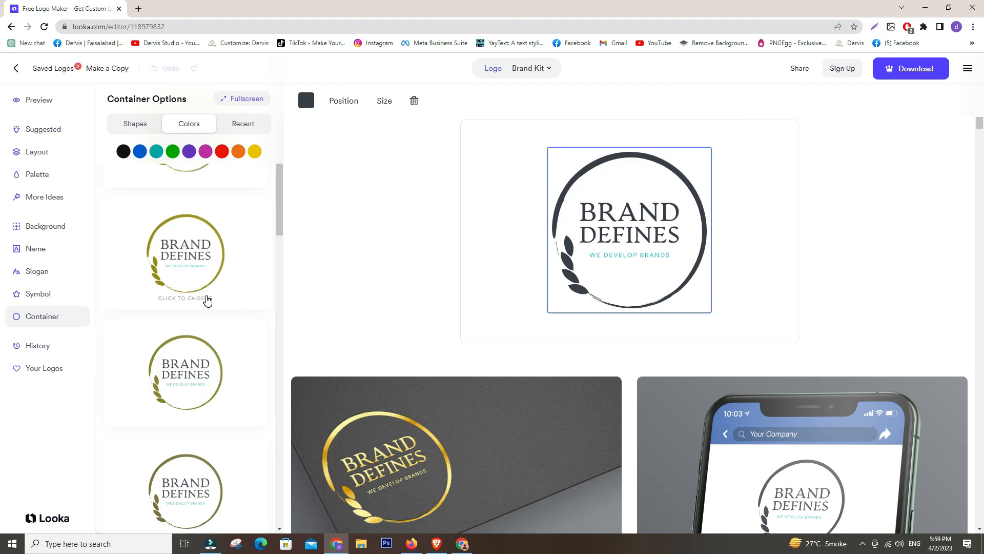
pyautogui.scroll(-5, 207, 301)
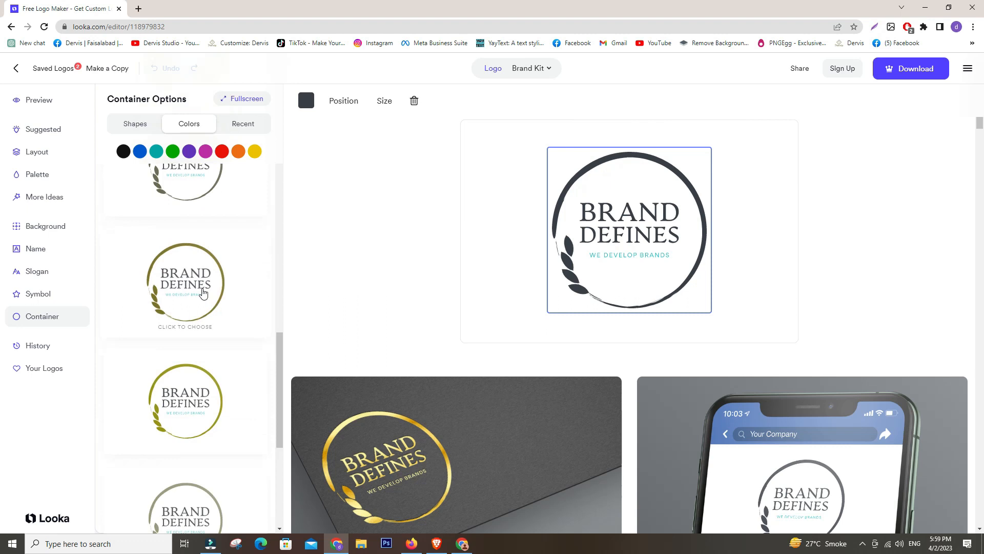
pyautogui.click(181, 363)
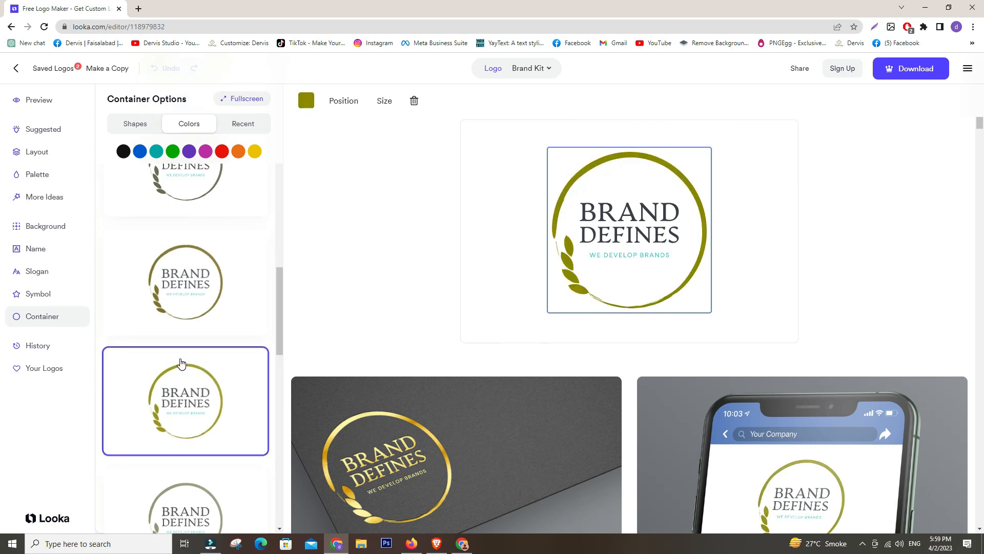
# - Try olive, gold, silver and rose colors on the Brand Defines name and finish with the copper-brown gradient
pyautogui.click(579, 253)
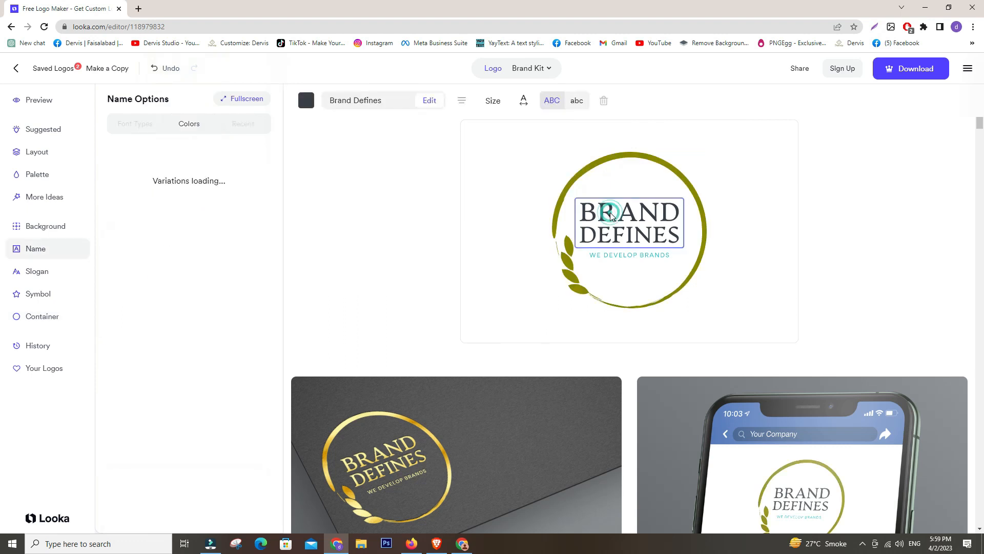
pyautogui.click(307, 102)
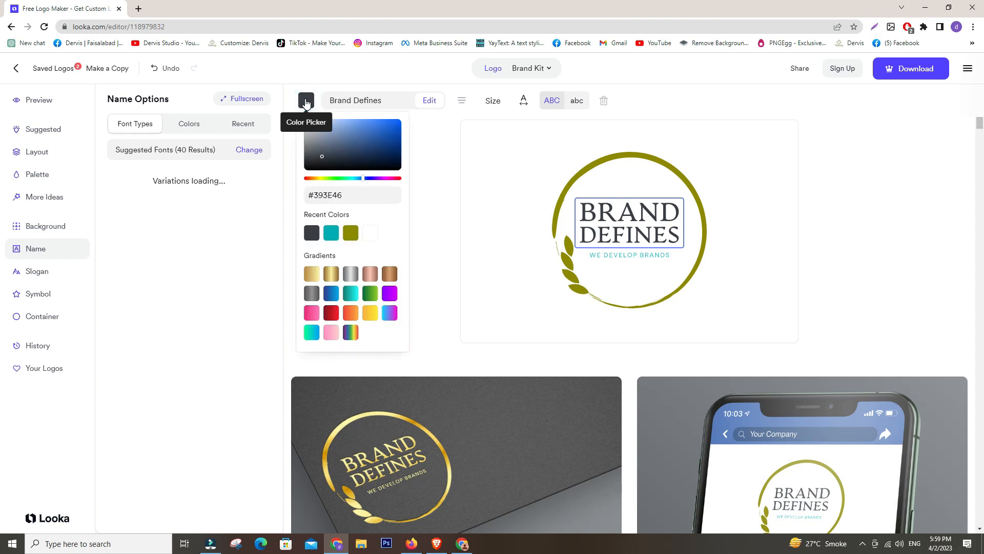
pyautogui.click(350, 234)
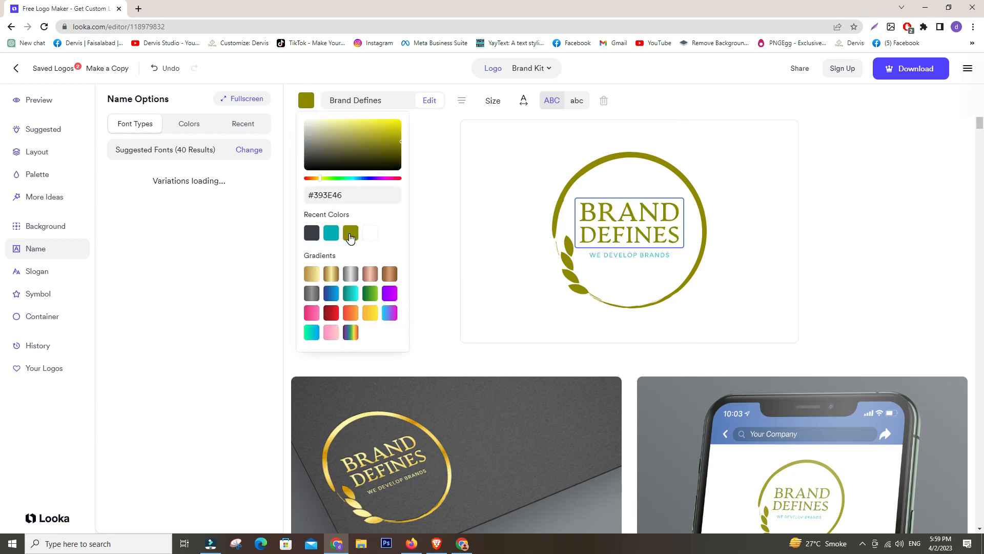
pyautogui.click(333, 277)
pyautogui.click(312, 276)
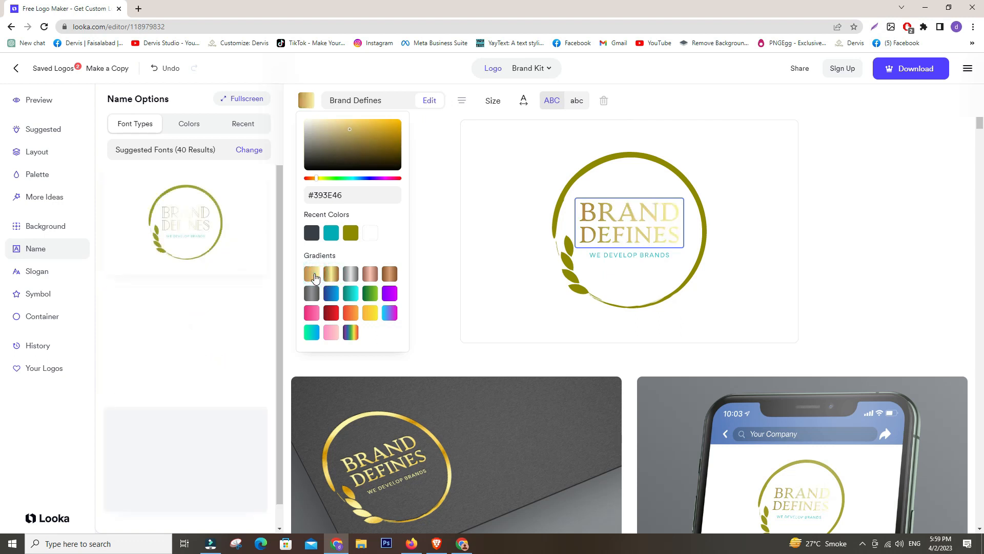
pyautogui.click(331, 277)
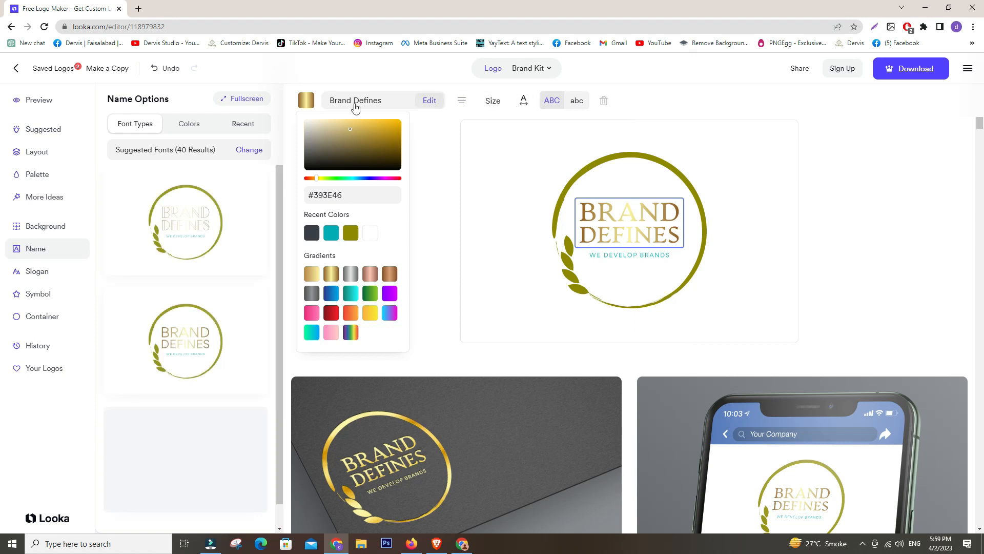
pyautogui.click(306, 101)
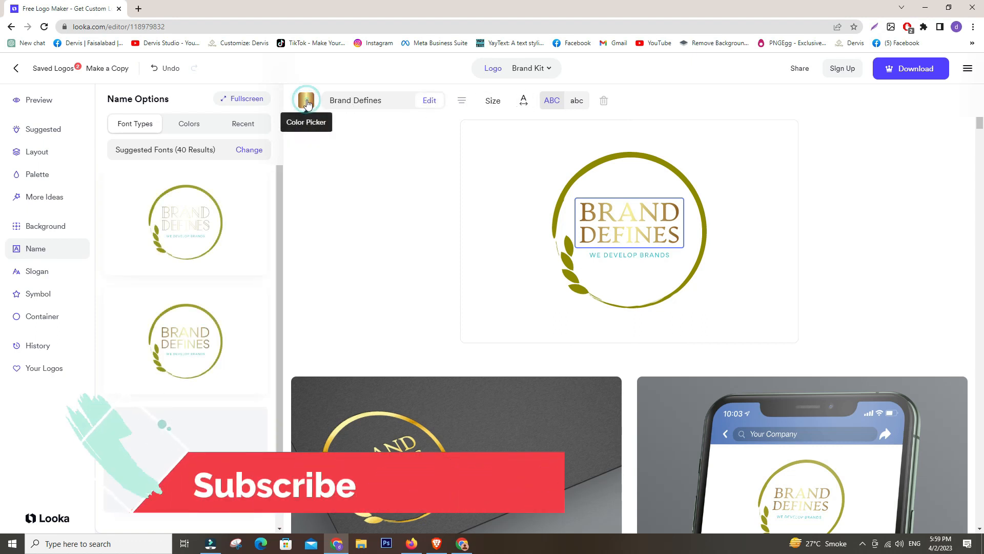
pyautogui.click(307, 102)
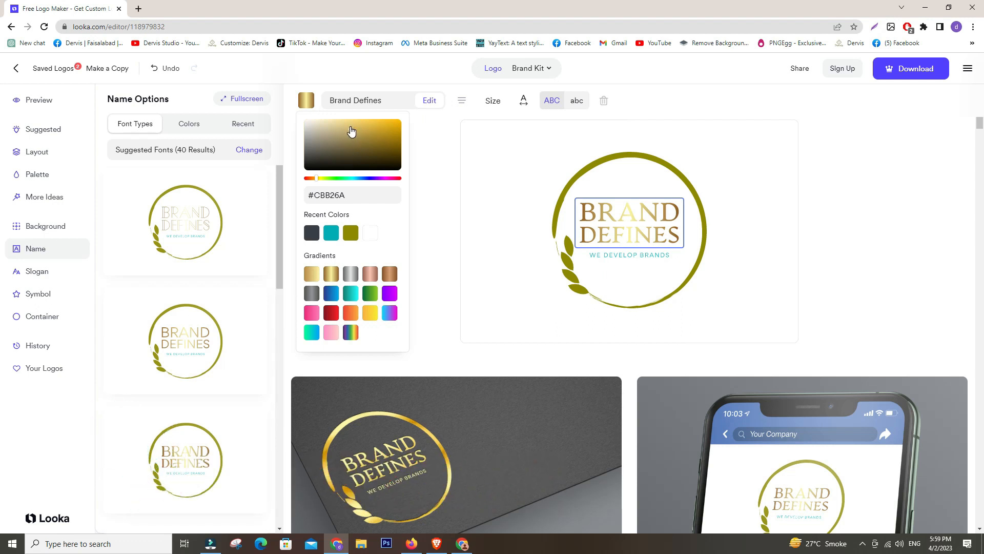
pyautogui.click(356, 277)
pyautogui.click(365, 279)
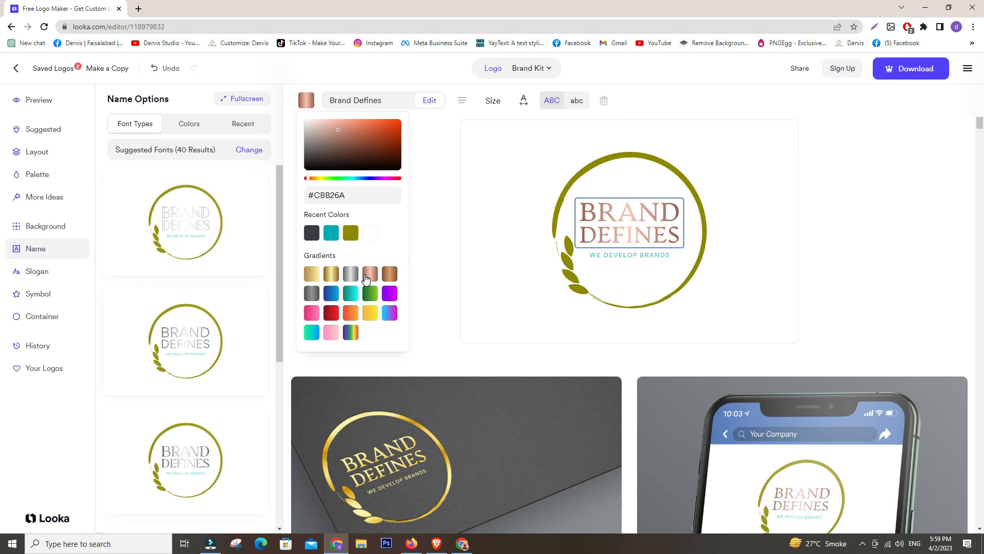
pyautogui.click(387, 277)
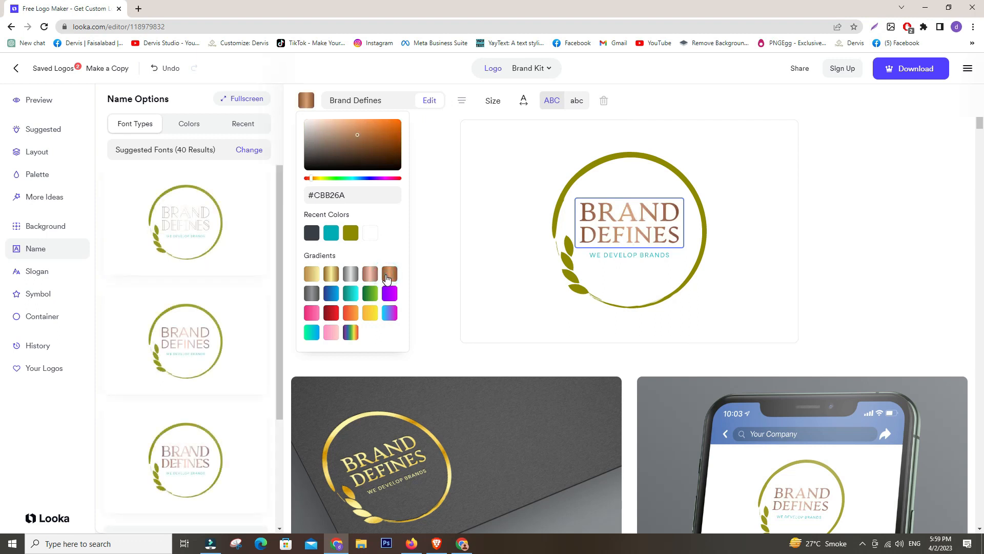
# - Recolor the leafy circle container with the same copper-brown gradient as the brand name
pyautogui.click(584, 174)
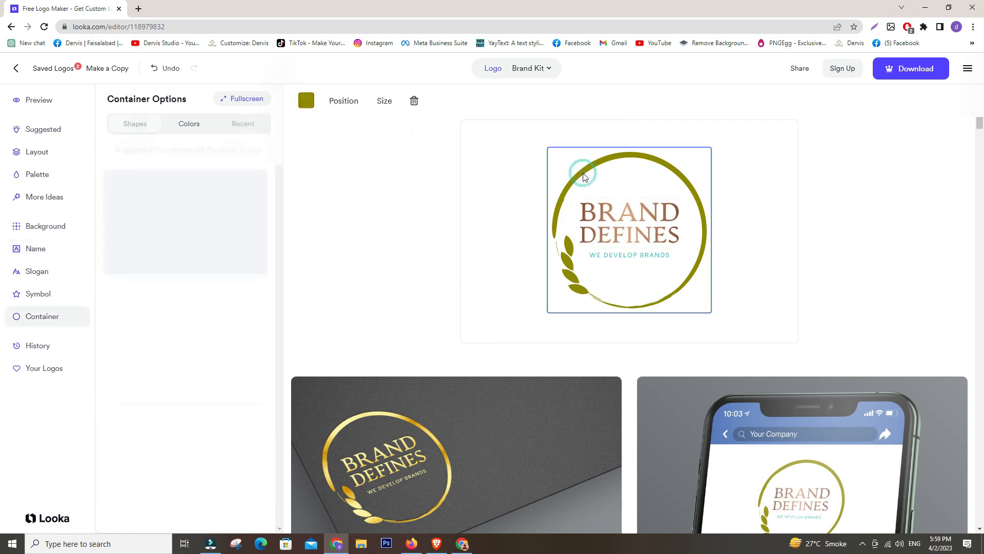
pyautogui.click(306, 101)
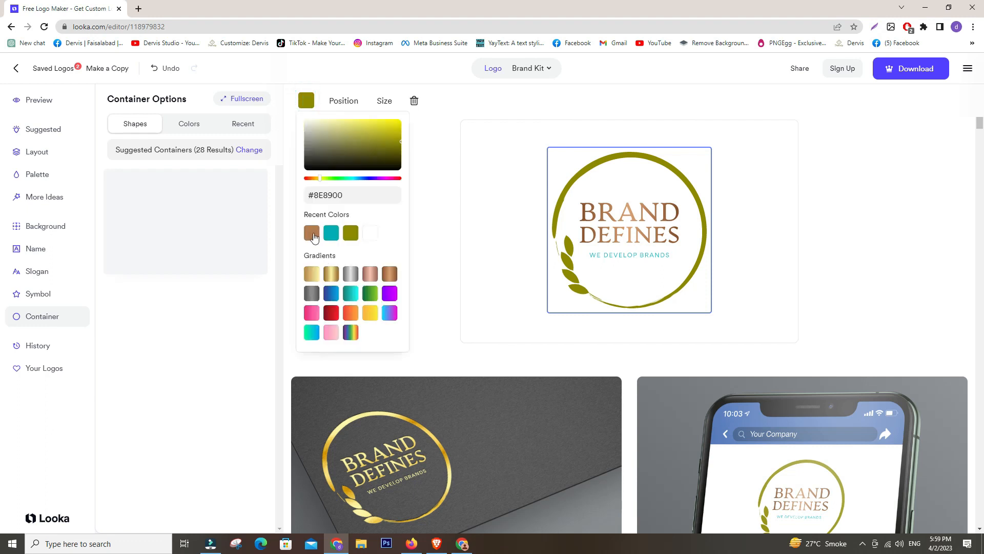
pyautogui.click(390, 275)
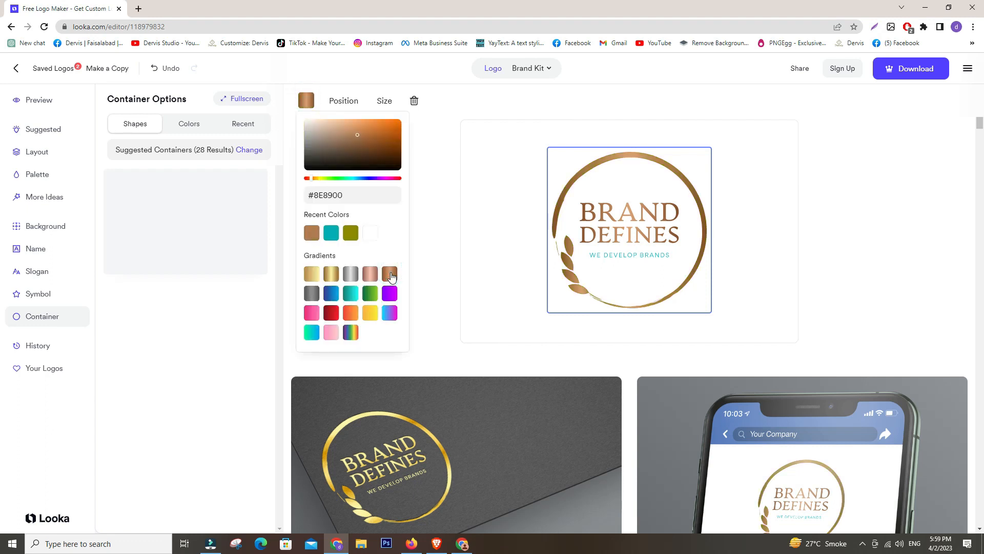
# - Apply the copper-brown gradient to the "We Develop Brands" slogan
pyautogui.click(625, 261)
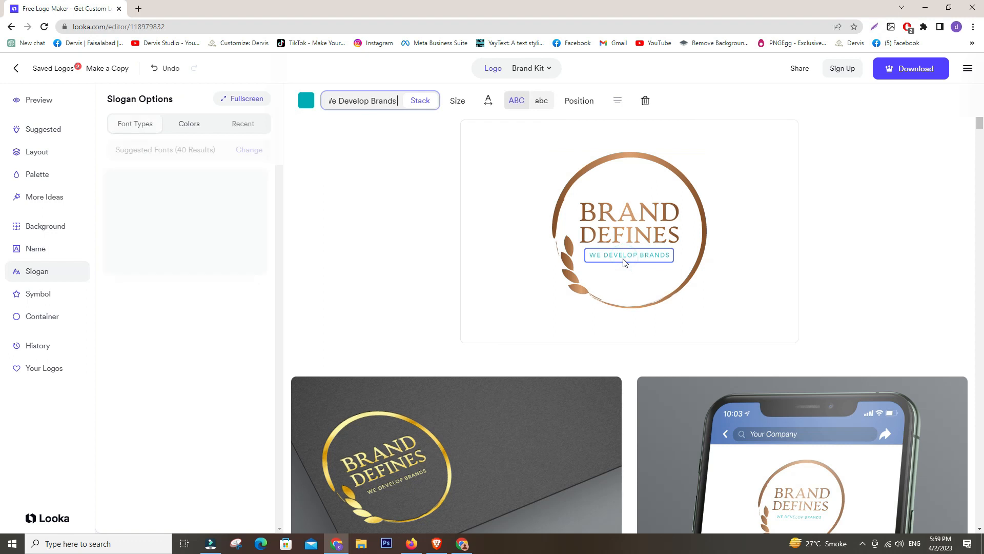
pyautogui.click(306, 100)
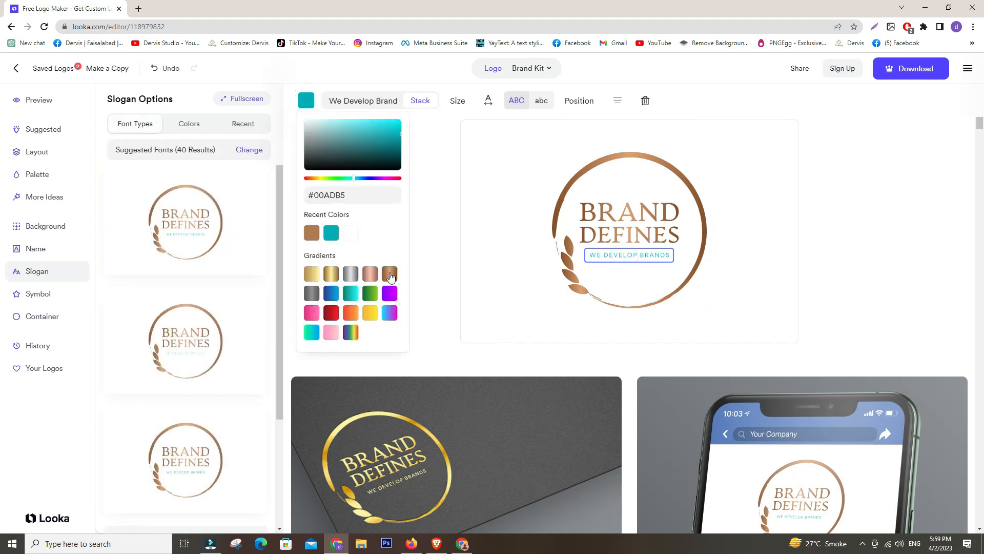
pyautogui.click(390, 277)
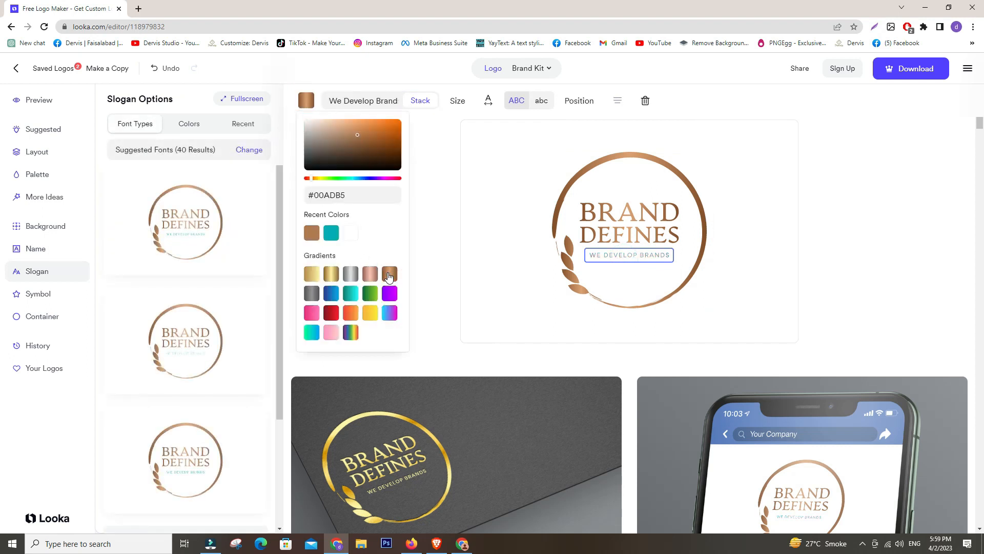
pyautogui.click(792, 206)
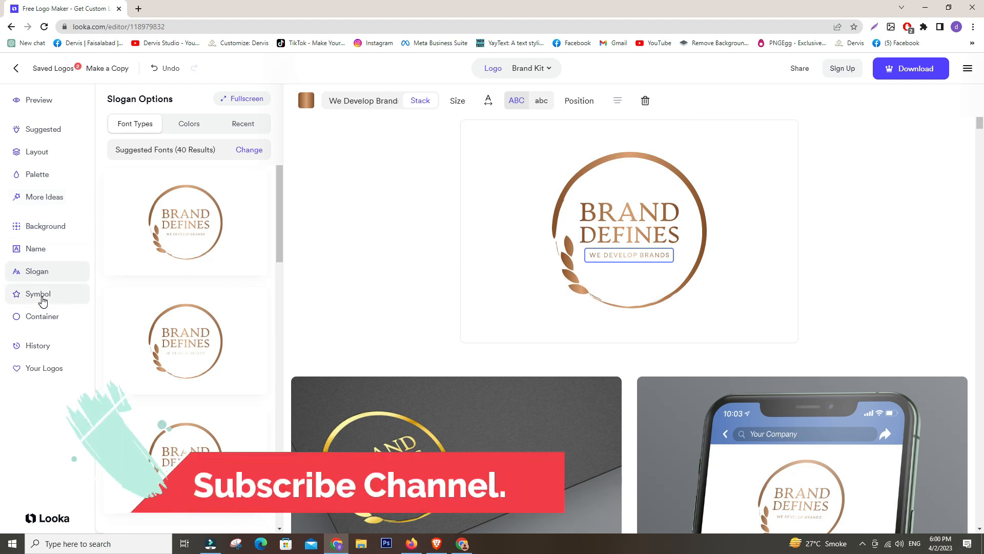
# - Browse the abstract symbols and add the blue rising pixel-squares symbol above the brand name
pyautogui.click(40, 293)
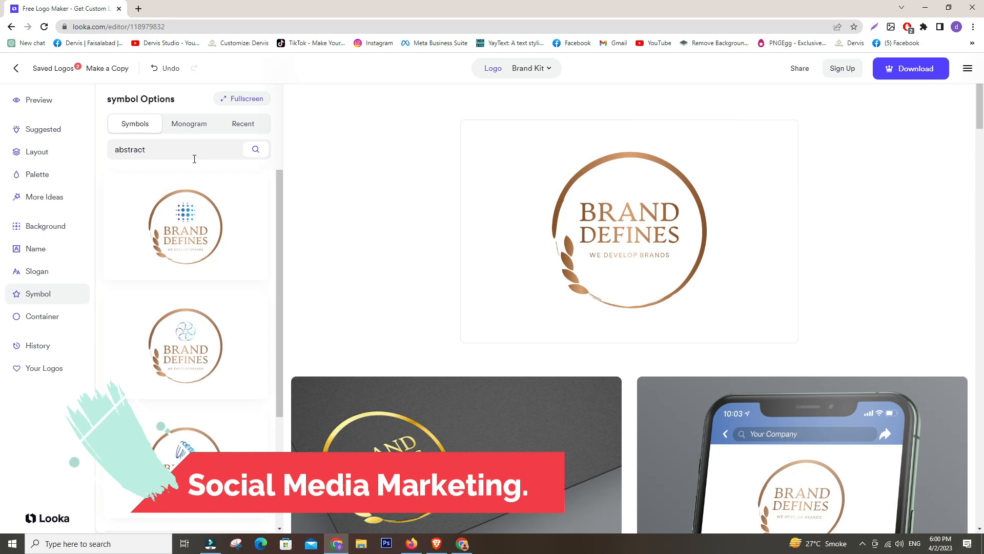
pyautogui.scroll(-2, 213, 279)
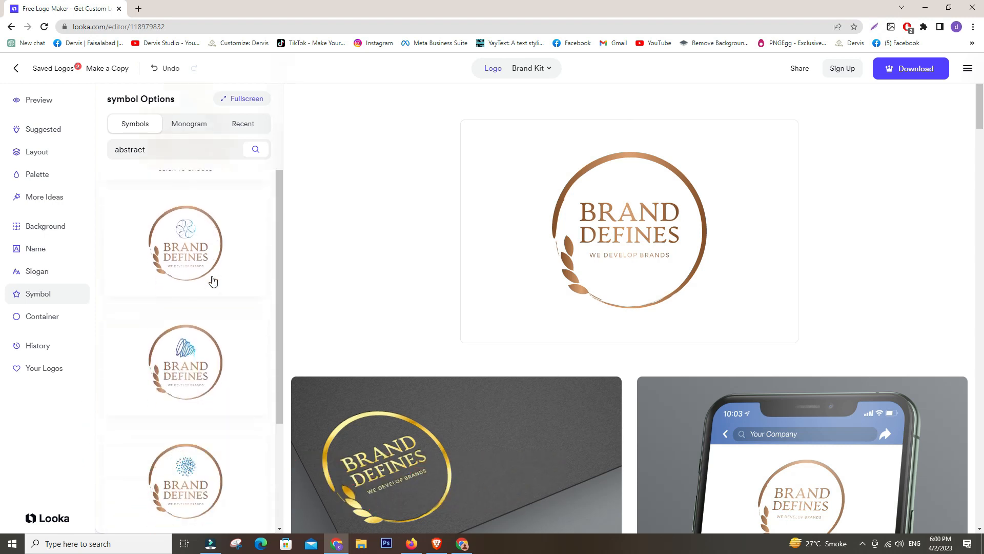
pyautogui.scroll(-2, 213, 280)
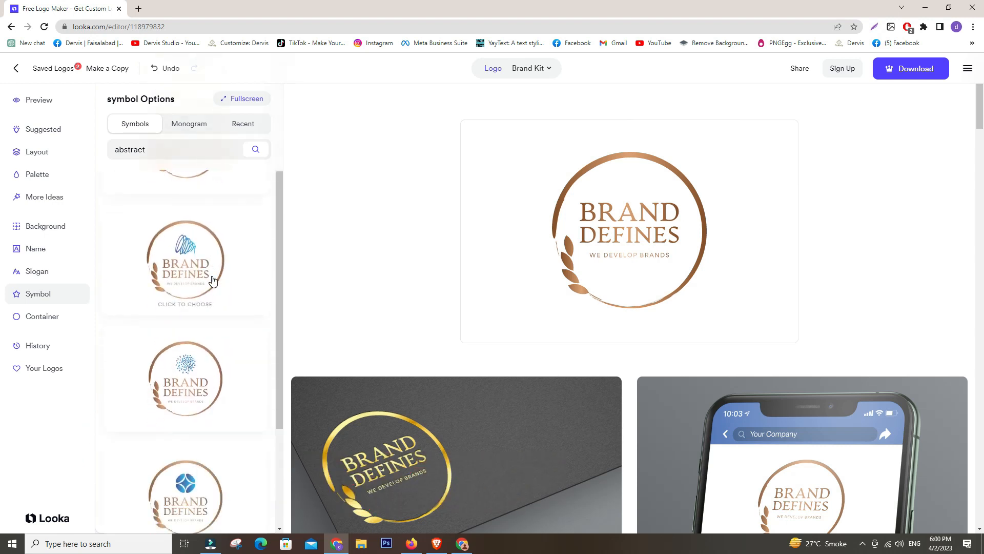
pyautogui.scroll(-5, 213, 281)
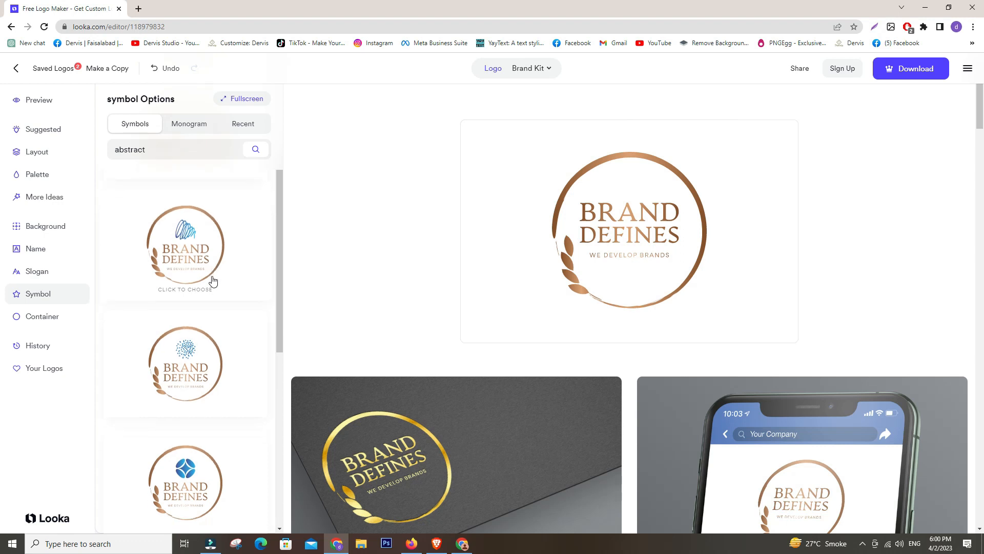
pyautogui.scroll(-8, 213, 281)
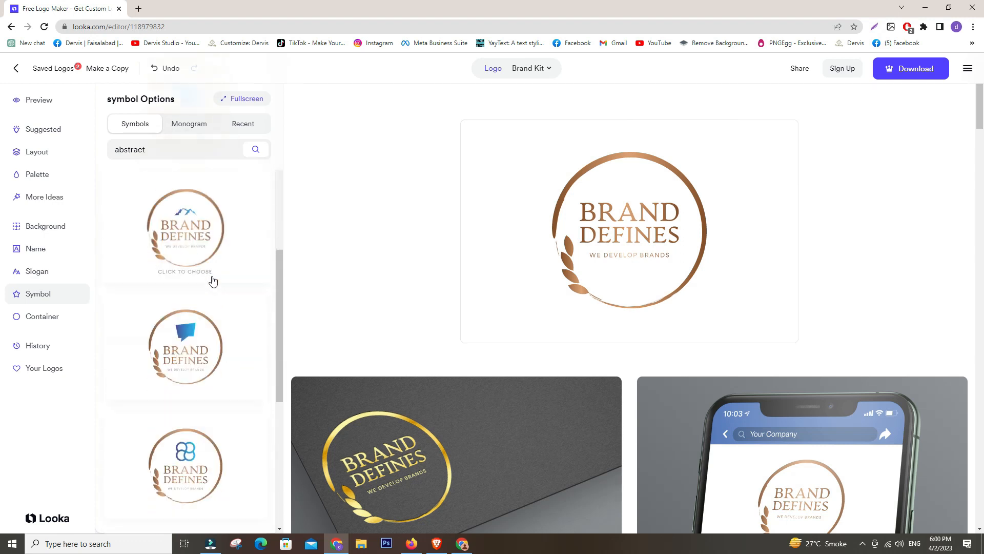
pyautogui.scroll(-4, 213, 281)
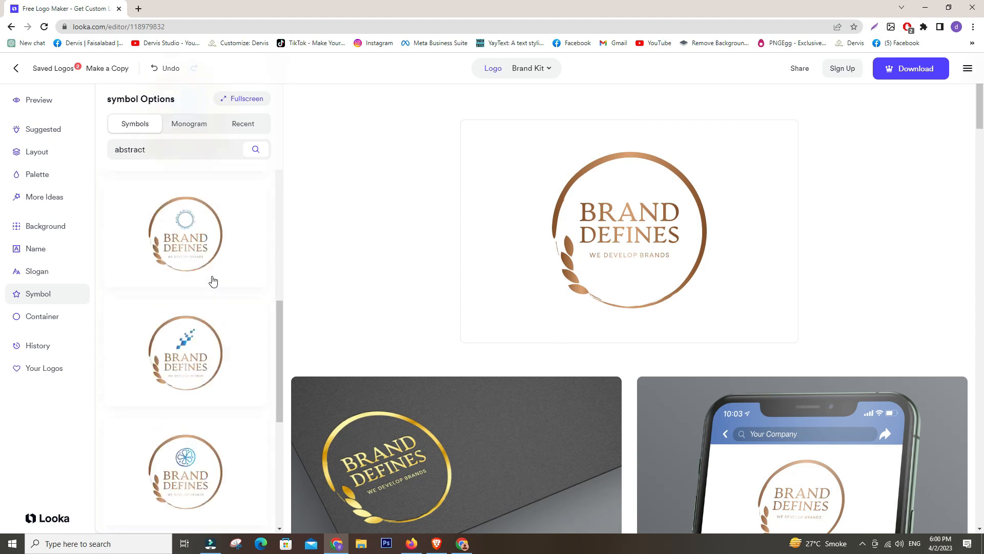
pyautogui.scroll(-2, 207, 295)
pyautogui.scroll(2, 207, 296)
pyautogui.click(190, 266)
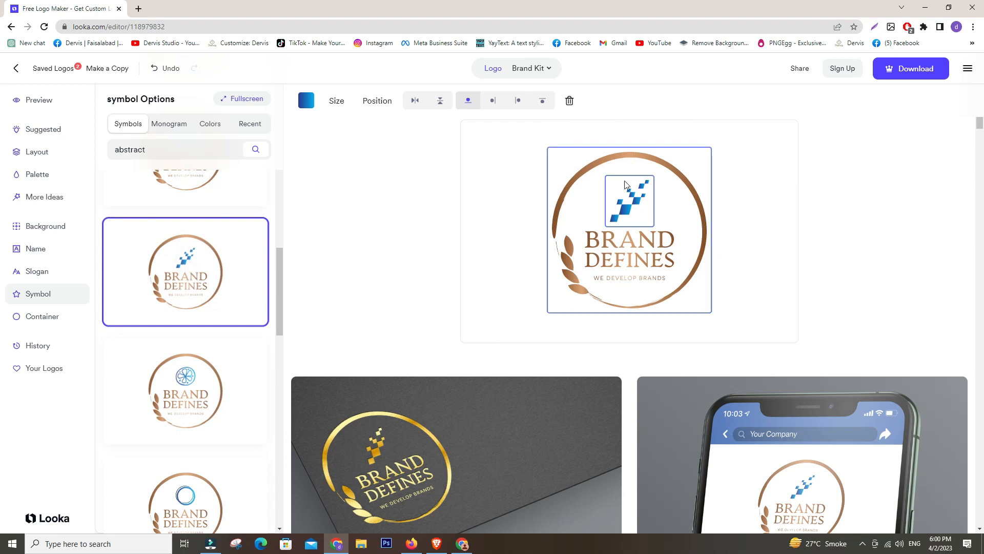
# - Recolor the pixel-squares symbol with the copper-brown gradient and deselect it
pyautogui.click(610, 197)
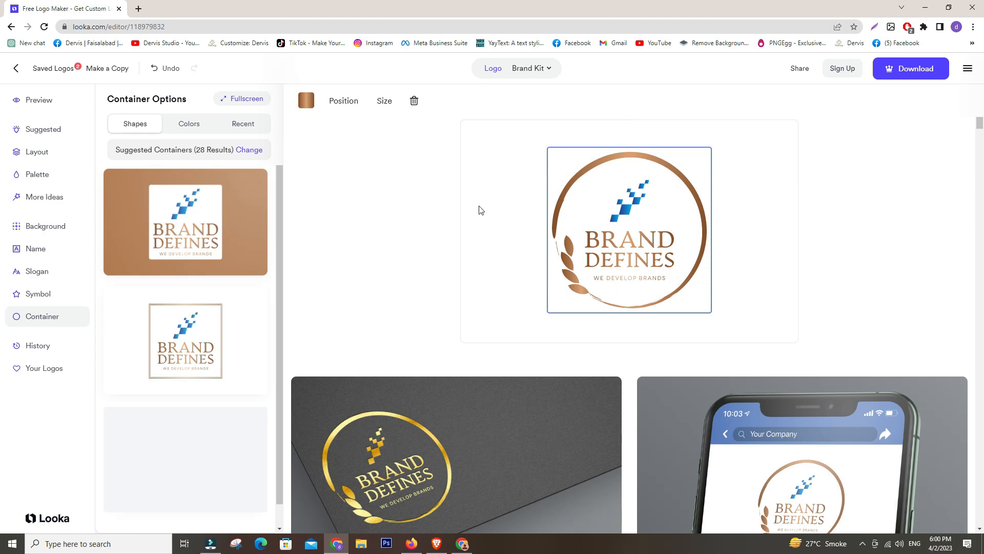
pyautogui.click(646, 200)
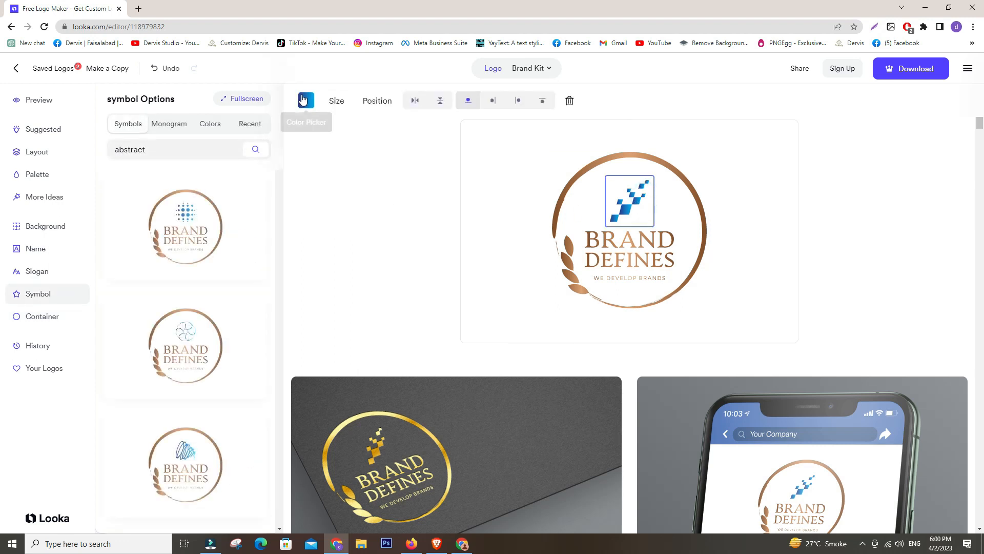
pyautogui.click(306, 100)
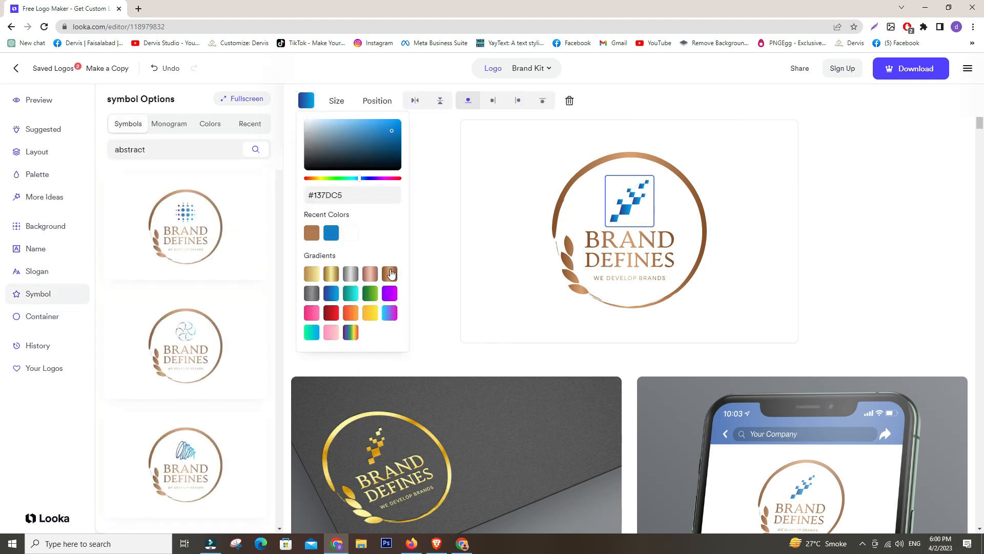
pyautogui.click(389, 273)
pyautogui.click(440, 194)
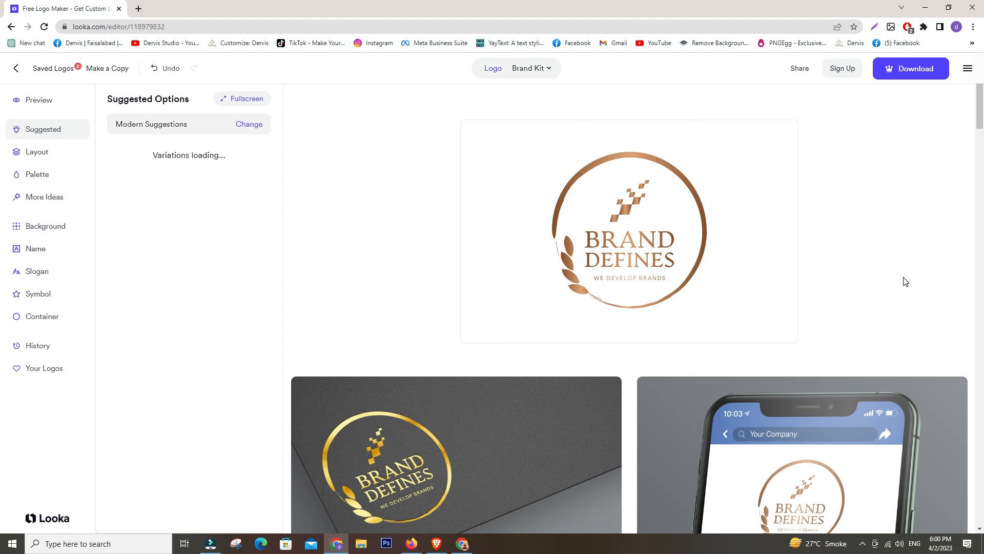
# - Check the logo on its mockups, view the Brand Kit download offer and close it
pyautogui.scroll(-4, 748, 271)
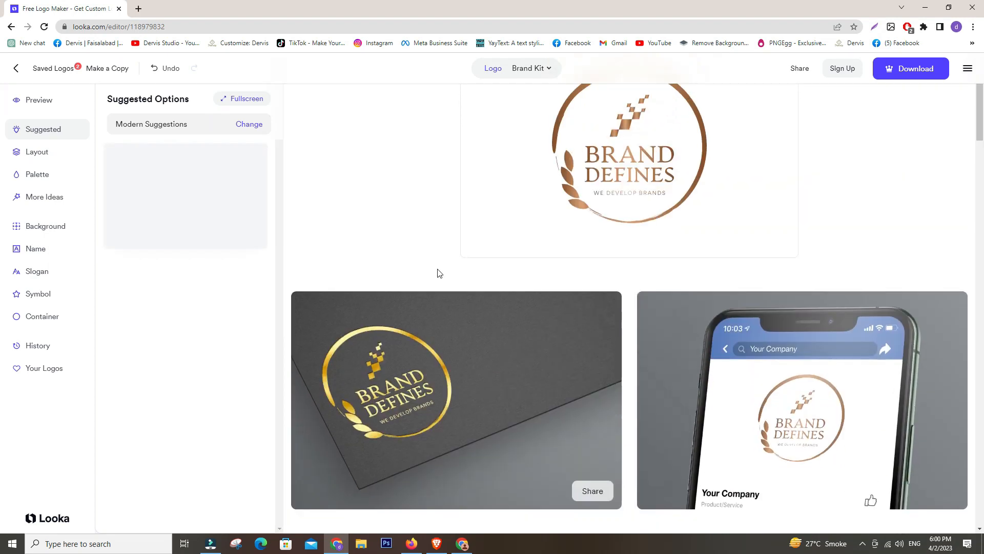
pyautogui.scroll(3, 437, 269)
pyautogui.click(908, 69)
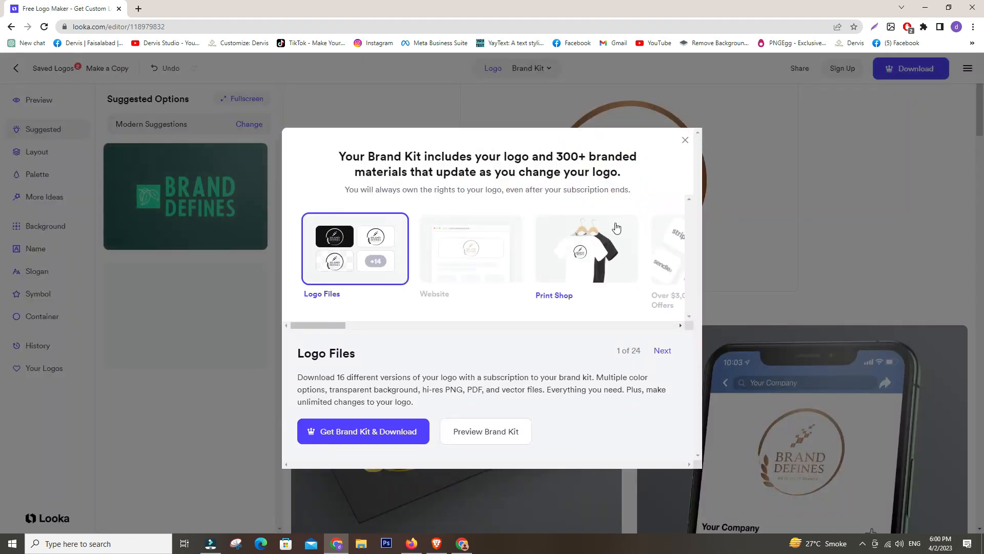
pyautogui.click(685, 141)
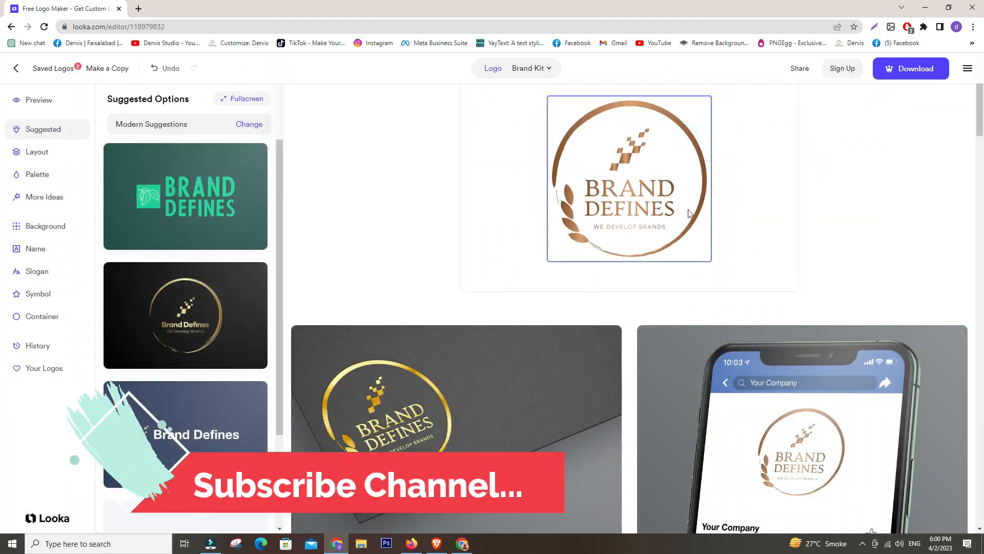
pyautogui.rightClick(640, 207)
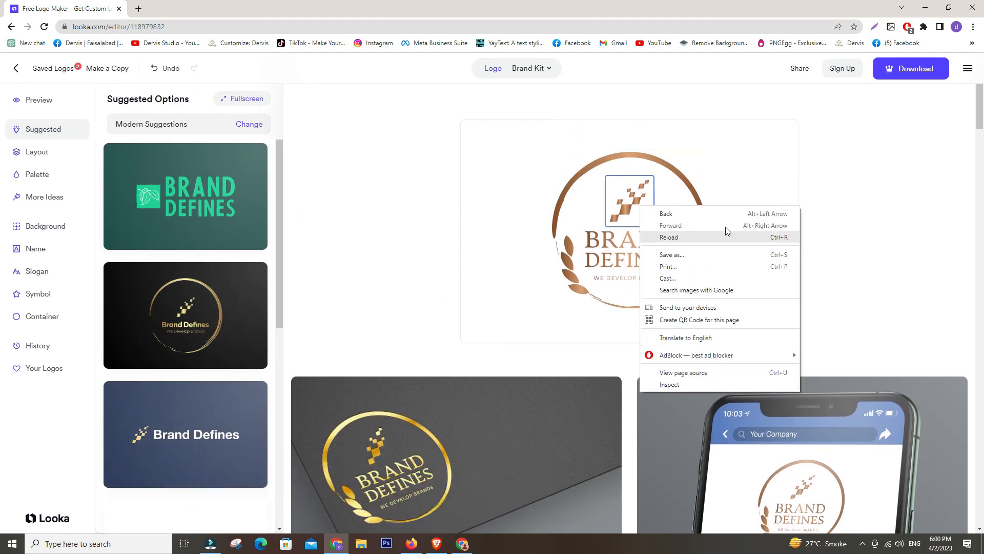
pyautogui.click(839, 159)
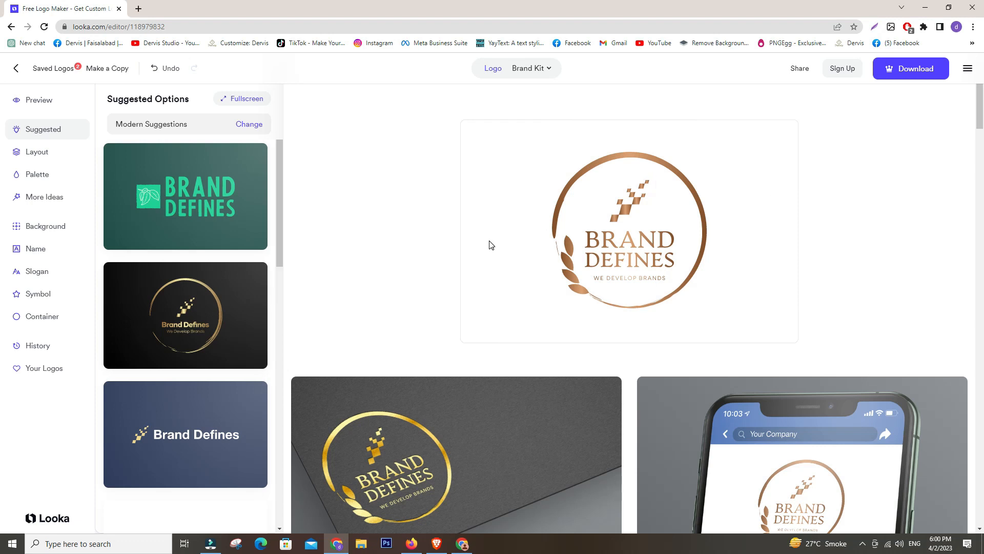
# - Look through the Modern suggested variations of the Brand Defines logo
pyautogui.scroll(-3, 540, 198)
pyautogui.scroll(3, 541, 198)
pyautogui.scroll(-5, 166, 302)
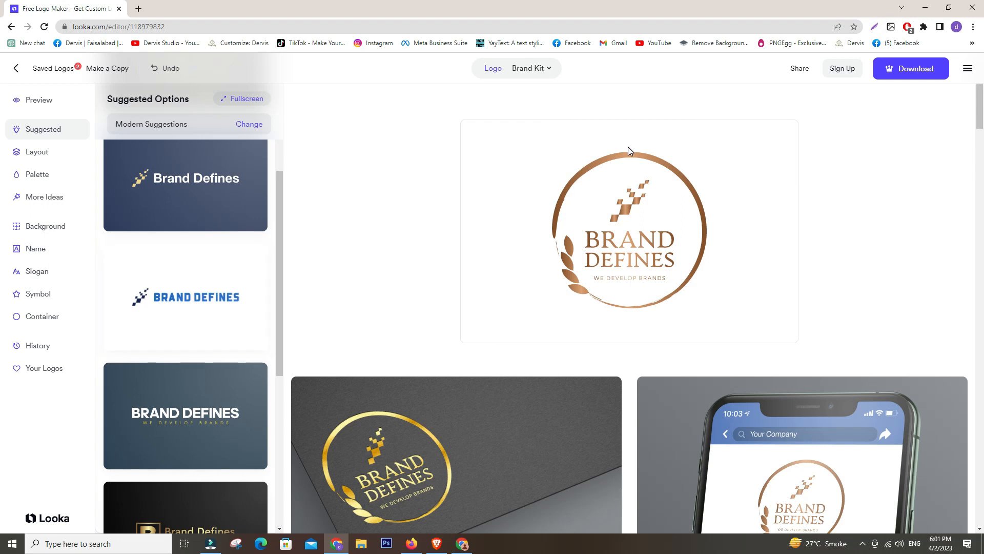
pyautogui.click(971, 66)
pyautogui.click(720, 112)
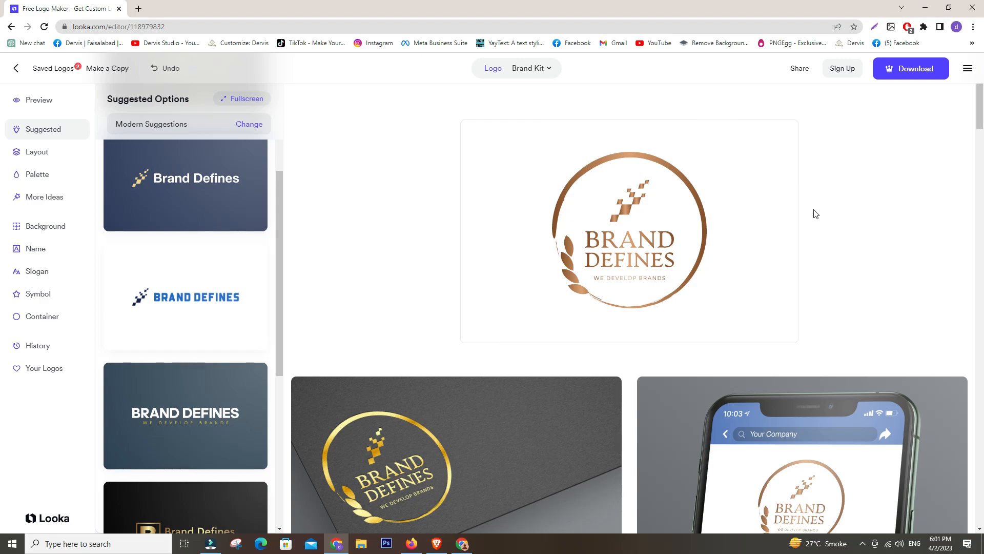